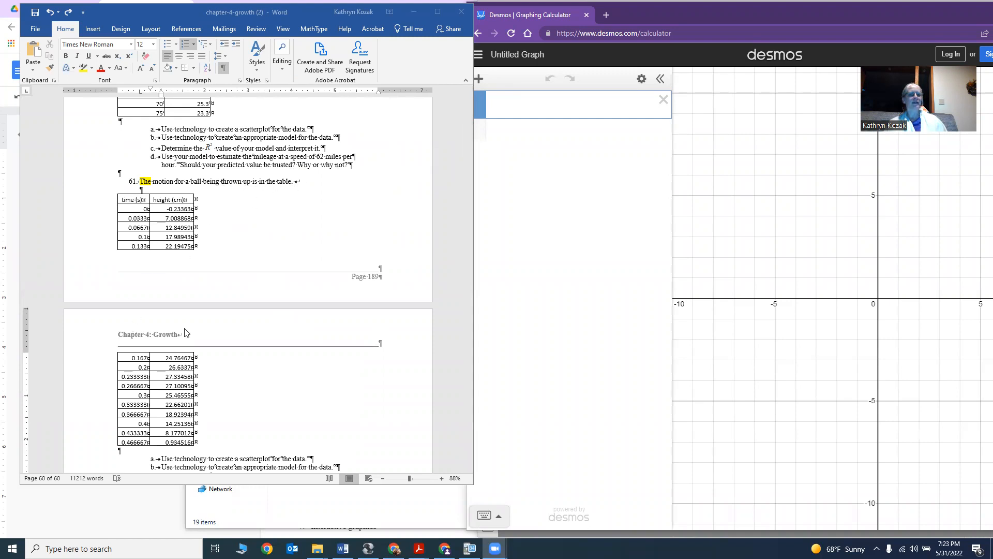
- Copy all time and height values of exercise 61's table and paste them into the first expression line in Desmos
scroll(186, 368, down, 2)
scroll(186, 368, down, 1)
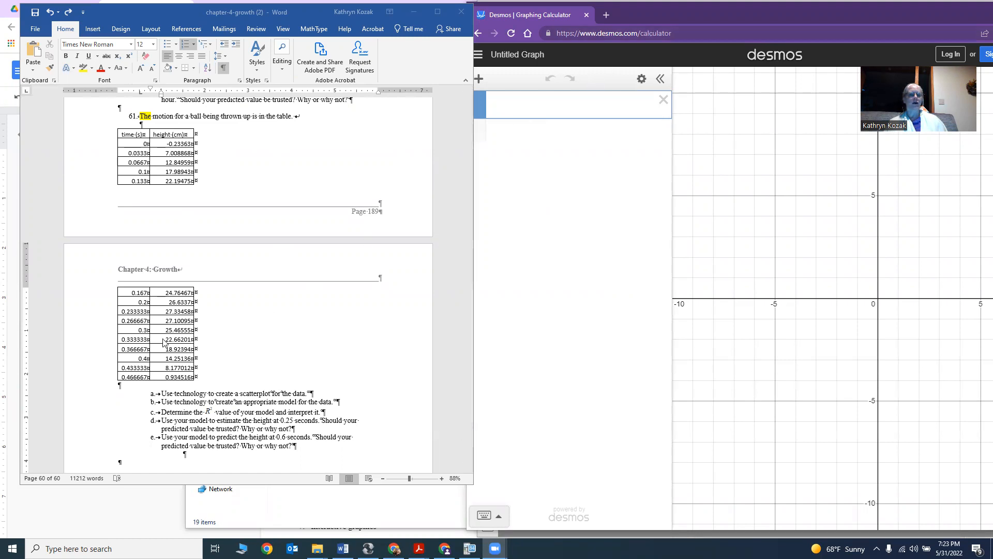
click(132, 145)
drag(131, 143, 187, 381)
key(ctrl+c)
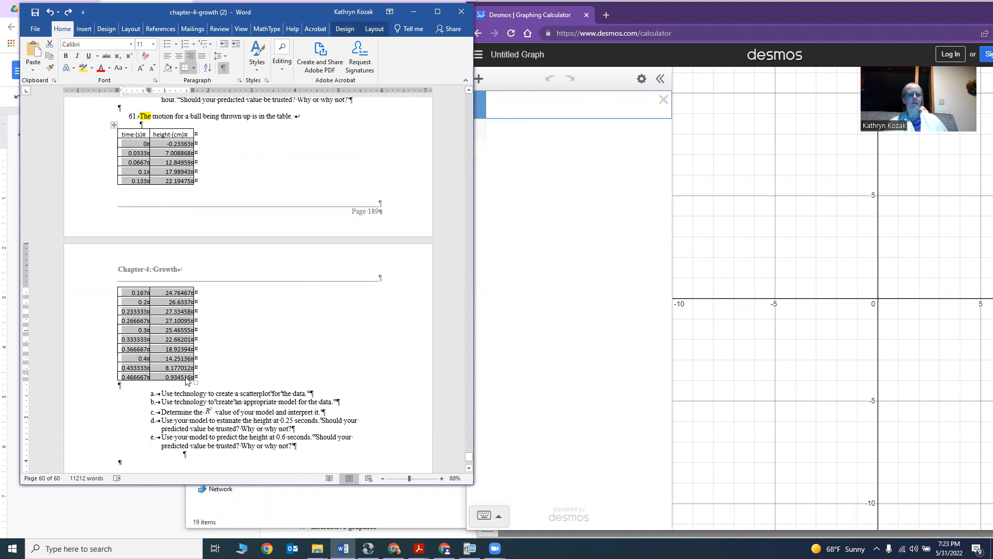
click(500, 103)
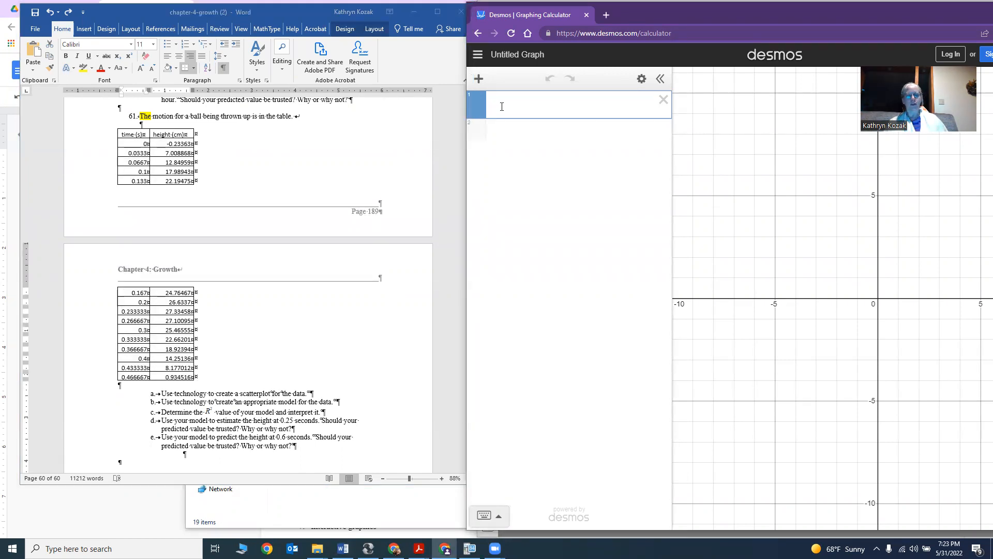
key(ctrl+v)
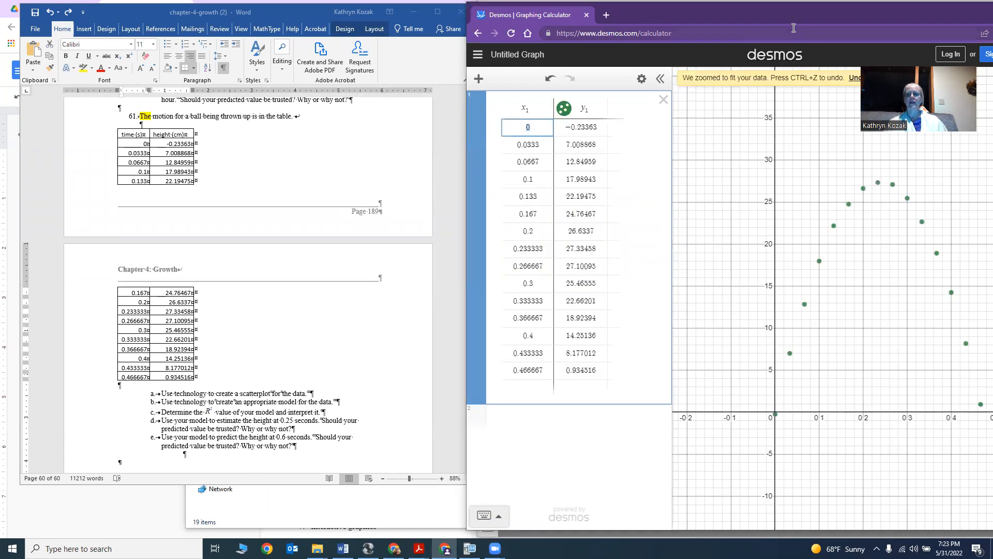
- Bring the graph's sharing control into view and check its sharing and export options, leaving the Word exercise readable beside the graph
drag(784, 15, 647, 16)
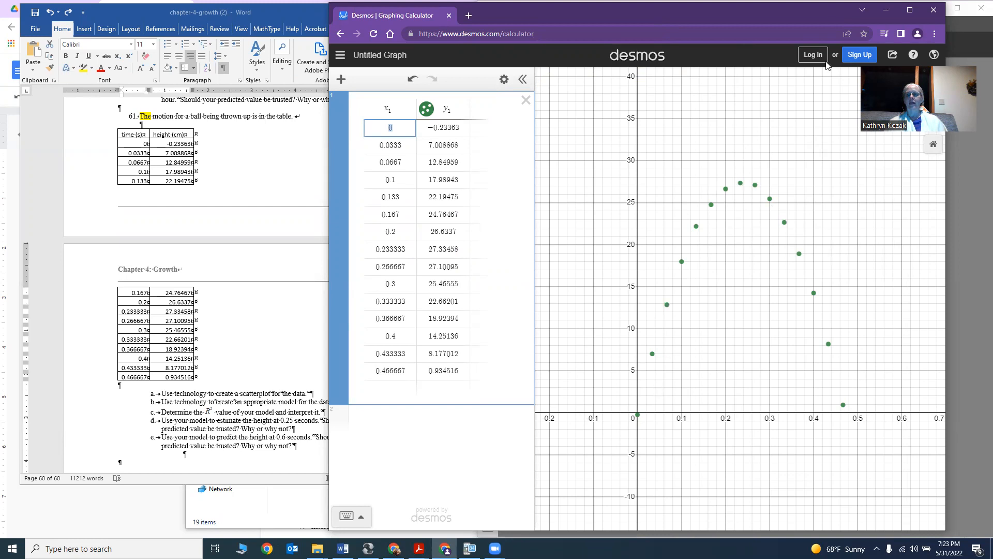
click(890, 58)
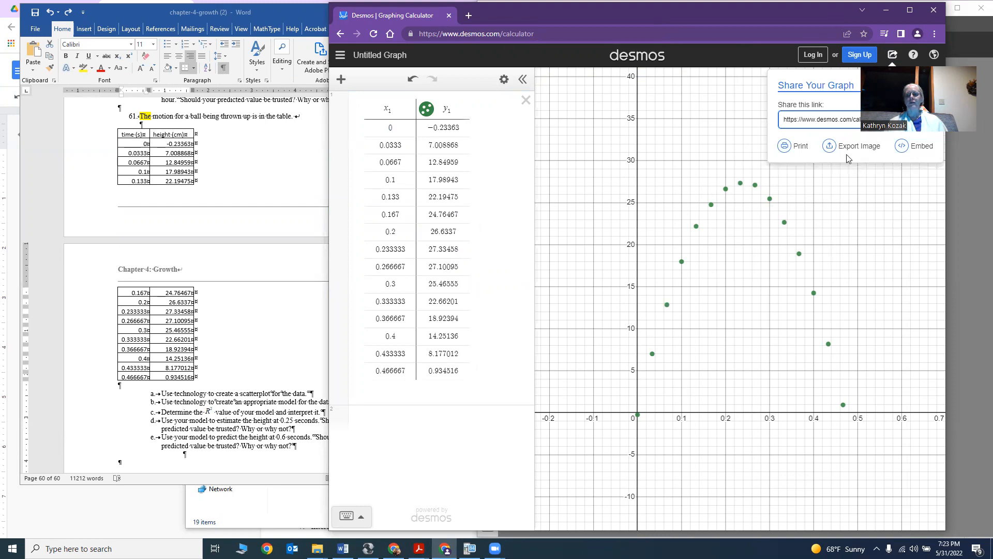
click(689, 22)
drag(656, 17, 733, 16)
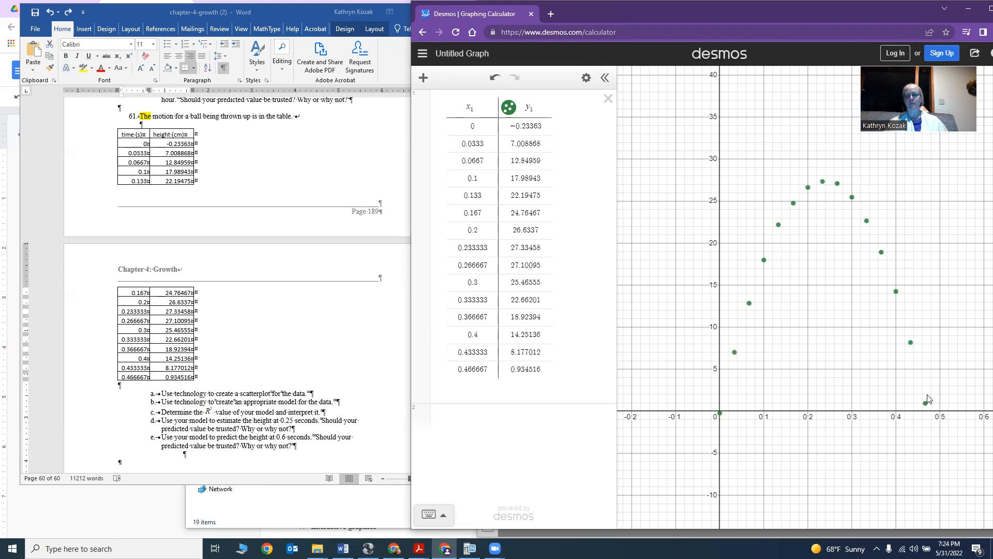
- Switch to the Word document and add an unlettered blank answer line below part b of exercise 61
click(305, 444)
click(345, 401)
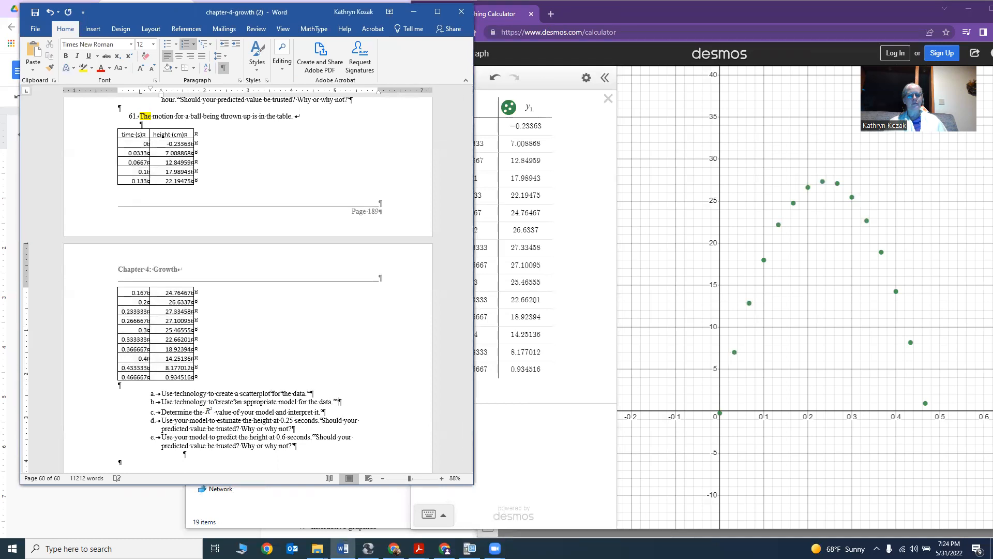
key(Return)
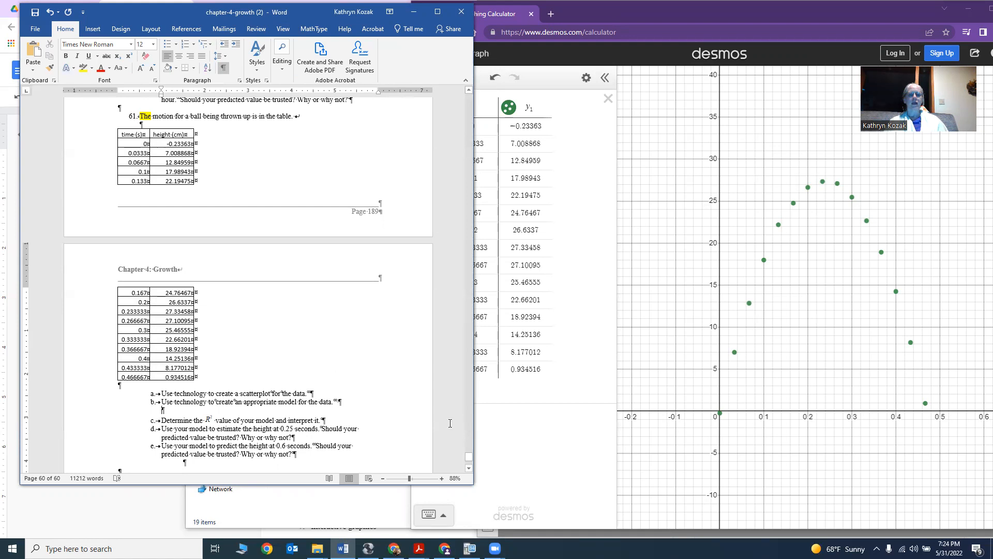
- Look up the parabolic model's general equation in Section 4.5 Modeling and return to exercise 61
drag(468, 456, 450, 262)
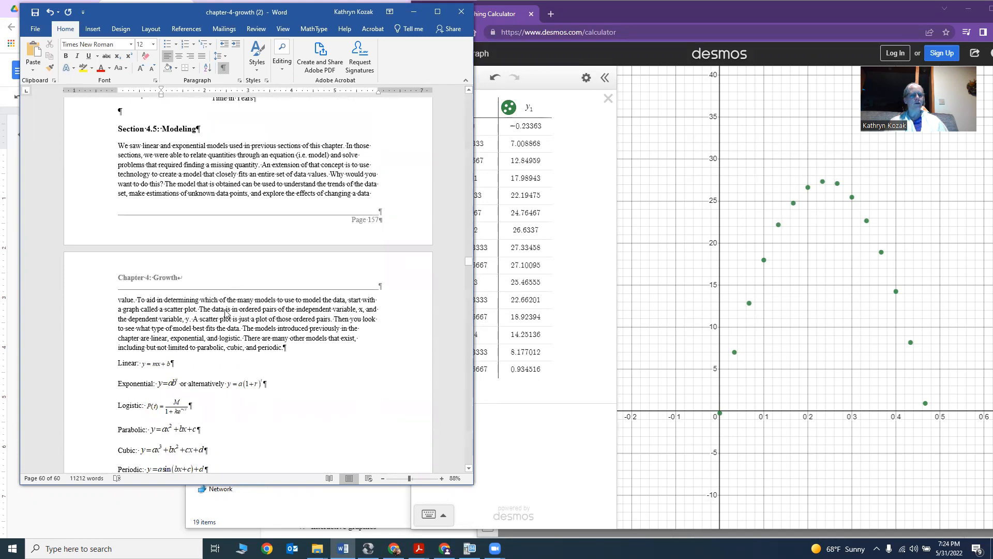
scroll(226, 311, down, 4)
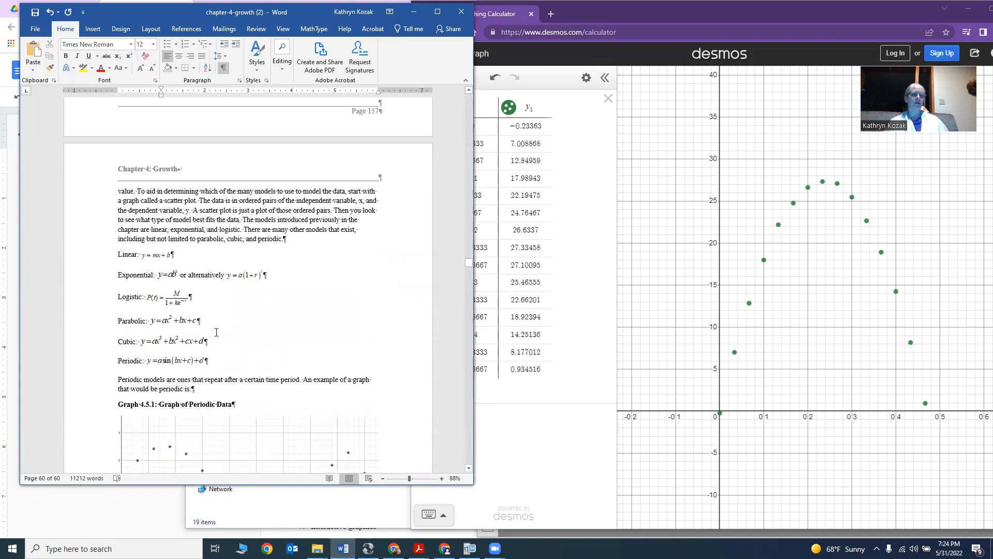
click(127, 361)
click(119, 321)
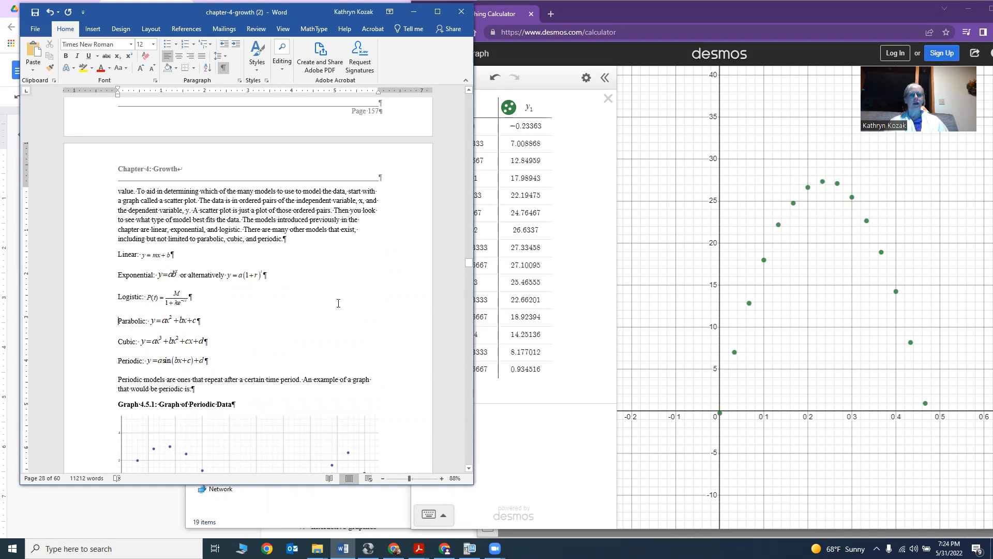
drag(468, 262, 463, 465)
scroll(392, 322, up, 5)
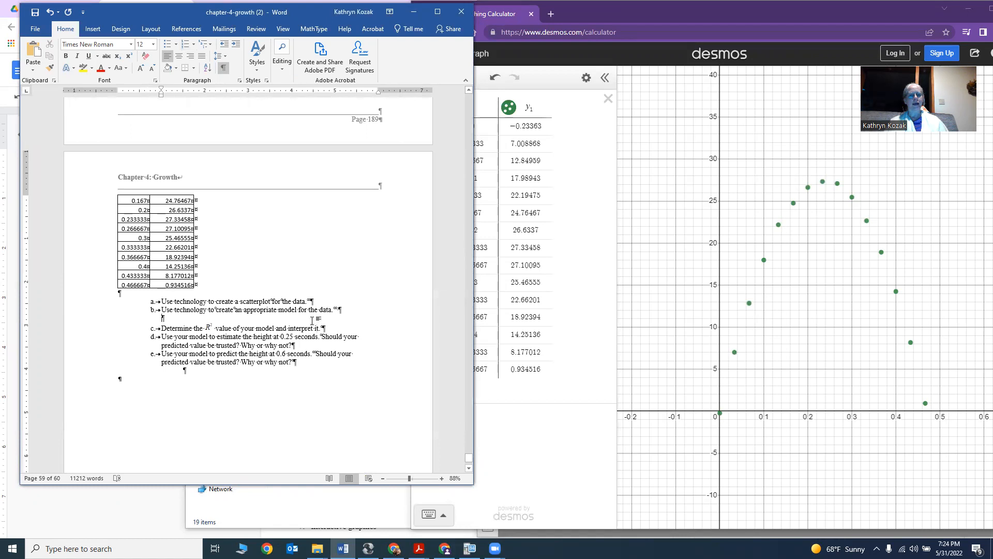
- Switch to Desmos and enter the quadratic regression y1 ~ a·x1^2 + bx1 + c below the data table
click(515, 437)
click(480, 411)
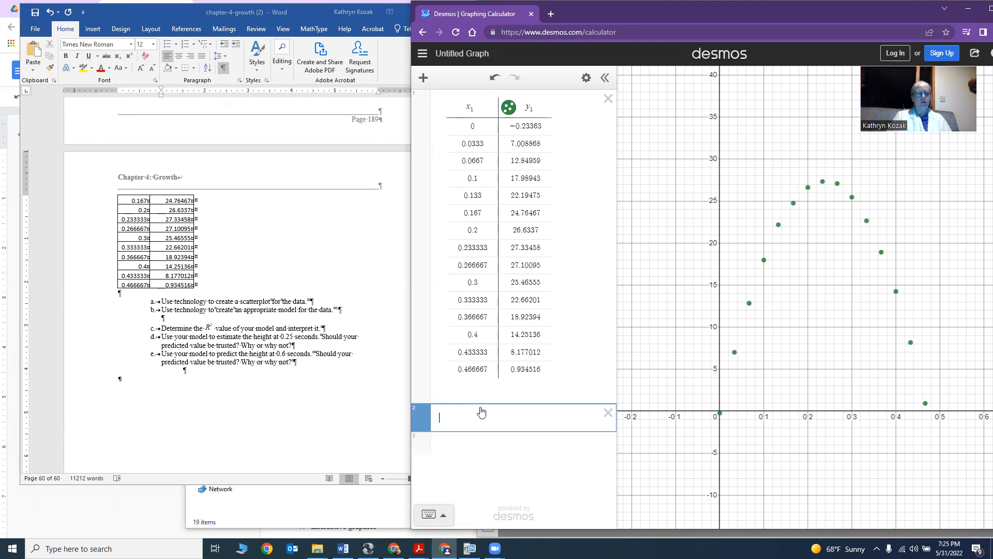
text(y1)
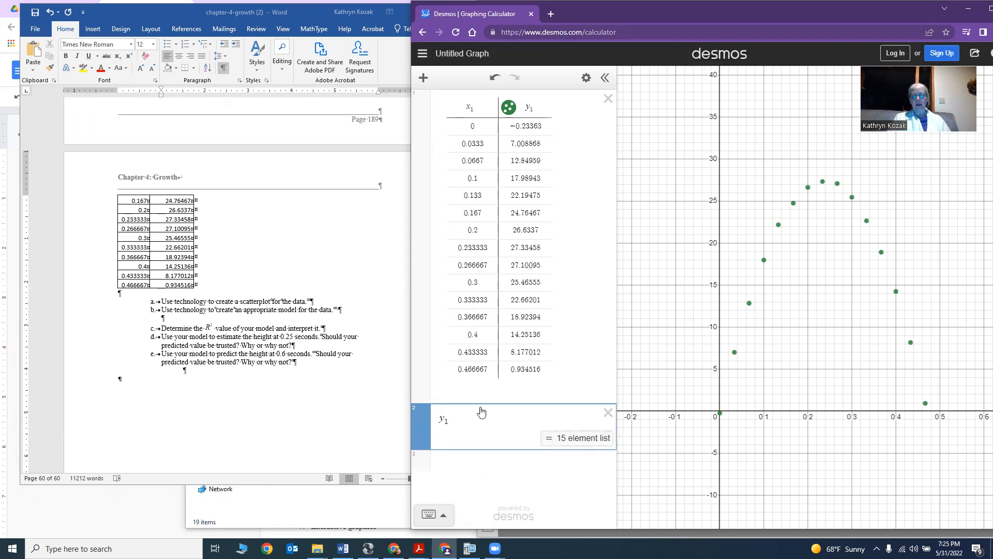
text(~)
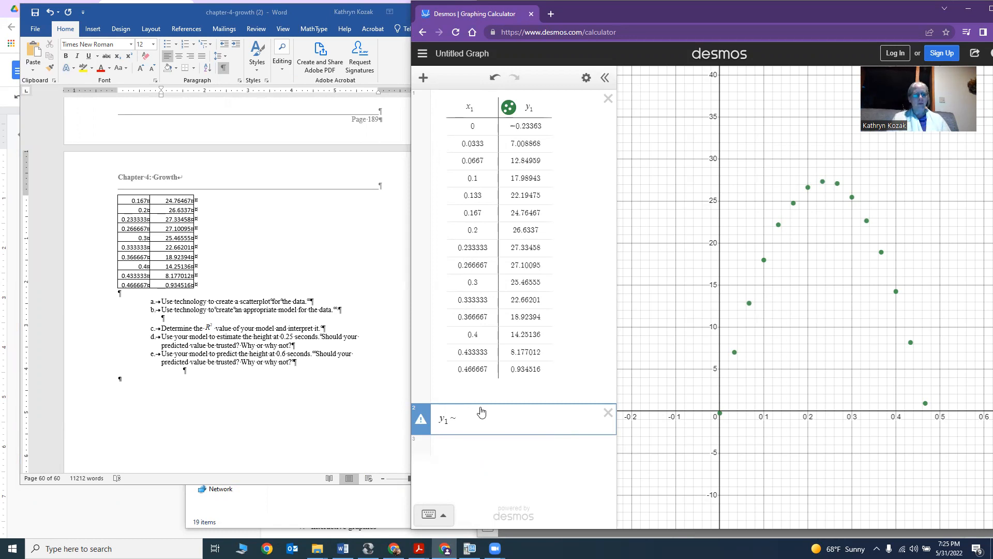
text(a)
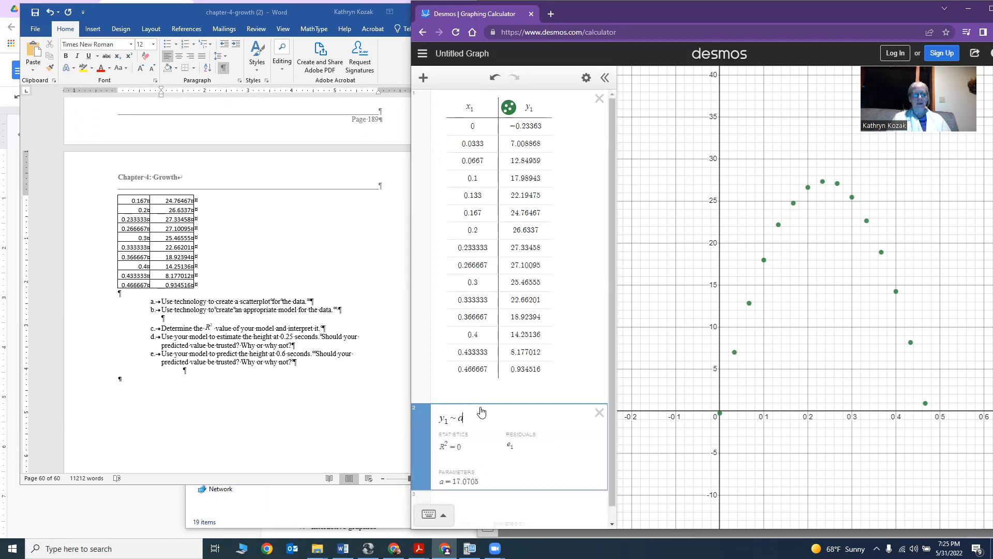
text(*x)
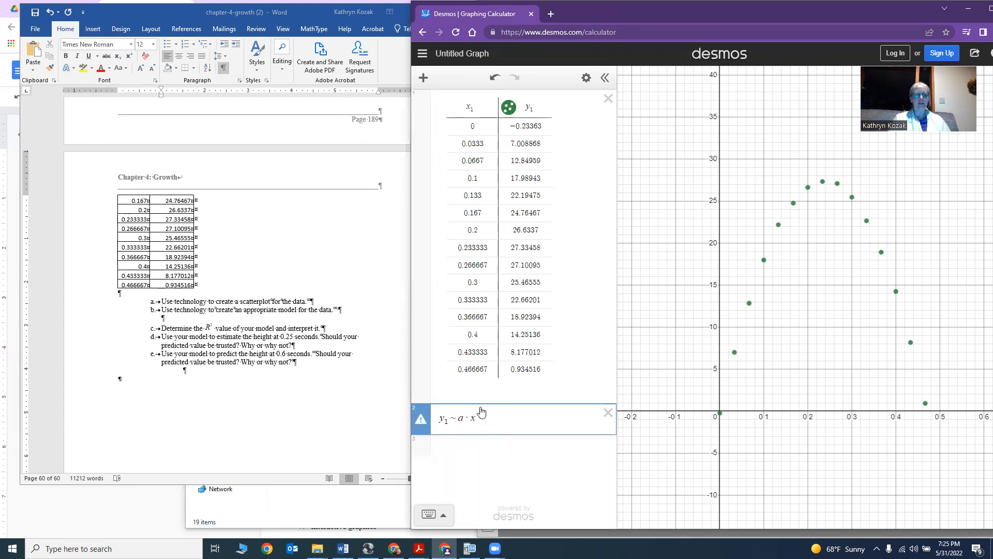
text(^)
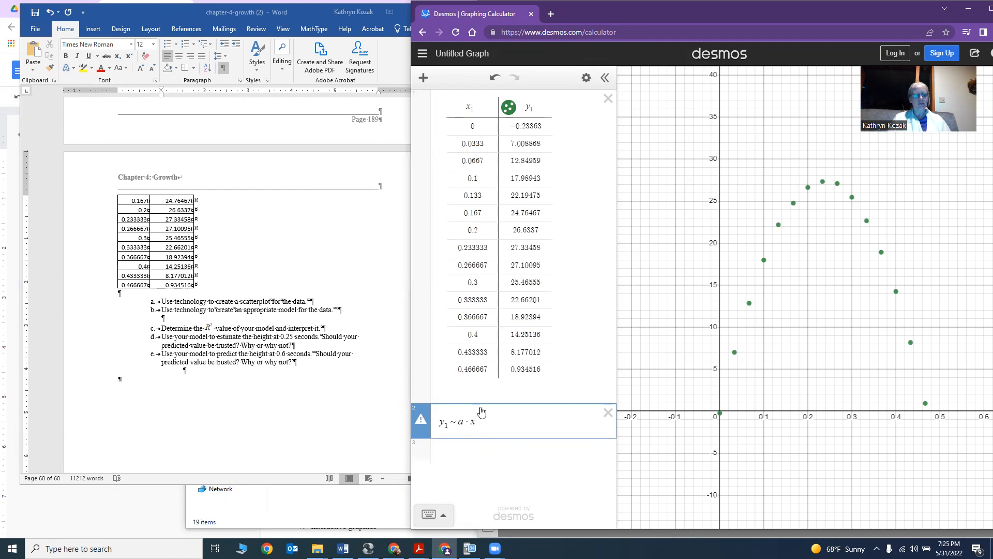
text(2 +)
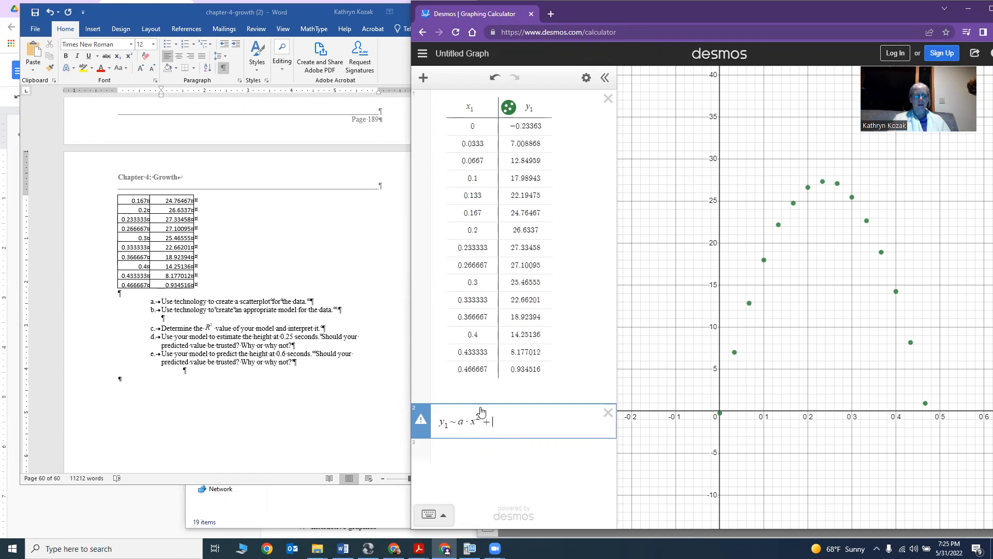
key(Right)
text(+ bx + c)
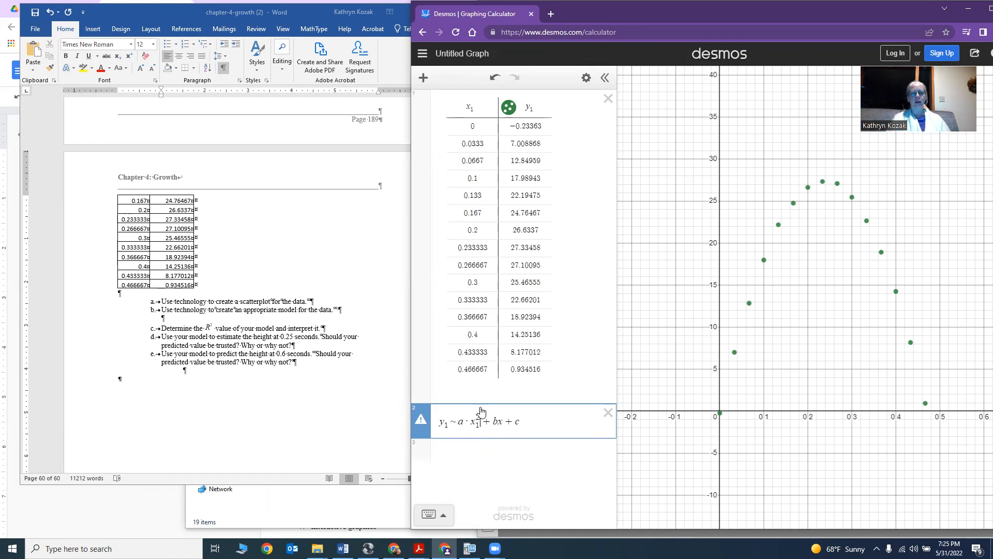
text(1)
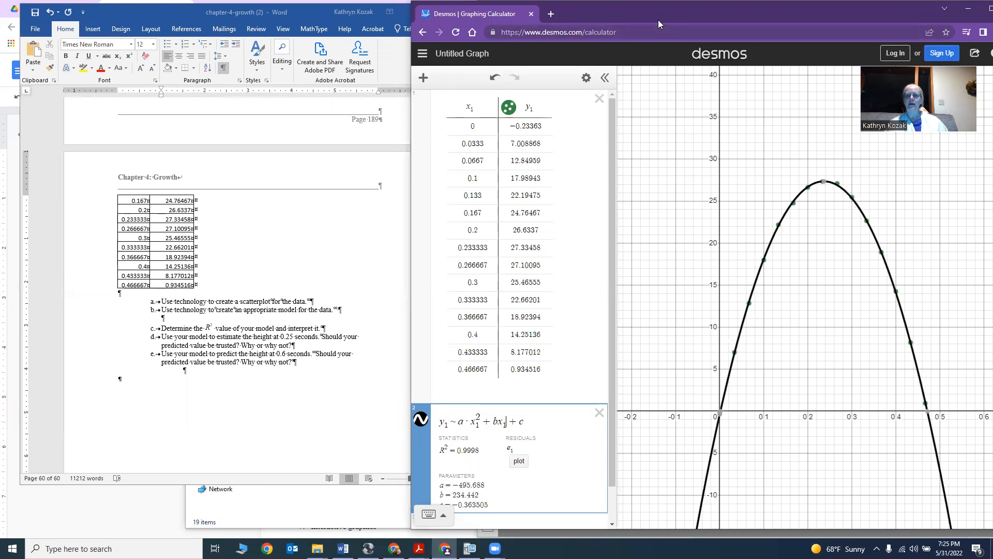
- Write the fitted model Y=-495.7x^2+234.4x-.36 on the answer line below part b in the Word document
drag(658, 20, 739, 20)
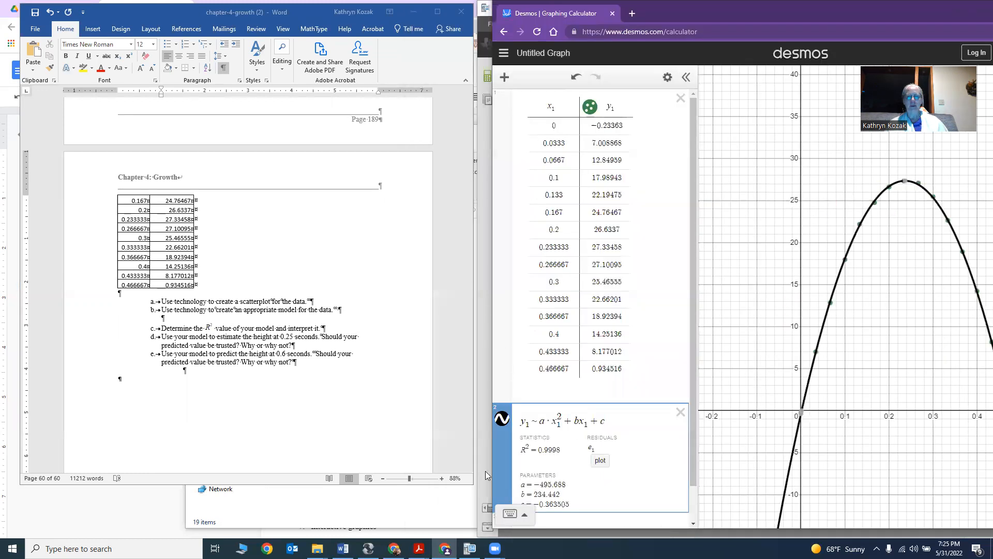
scroll(590, 310, down, 1)
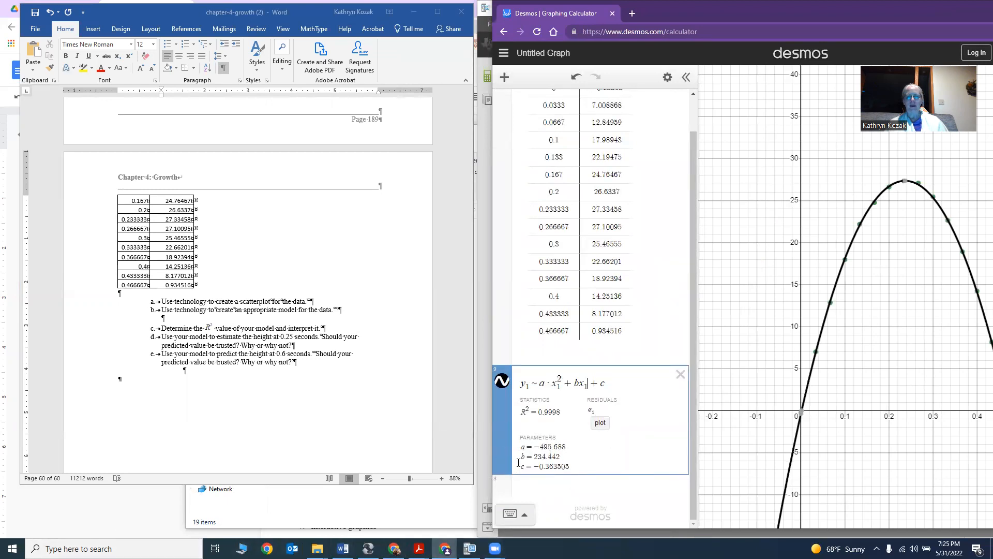
click(205, 320)
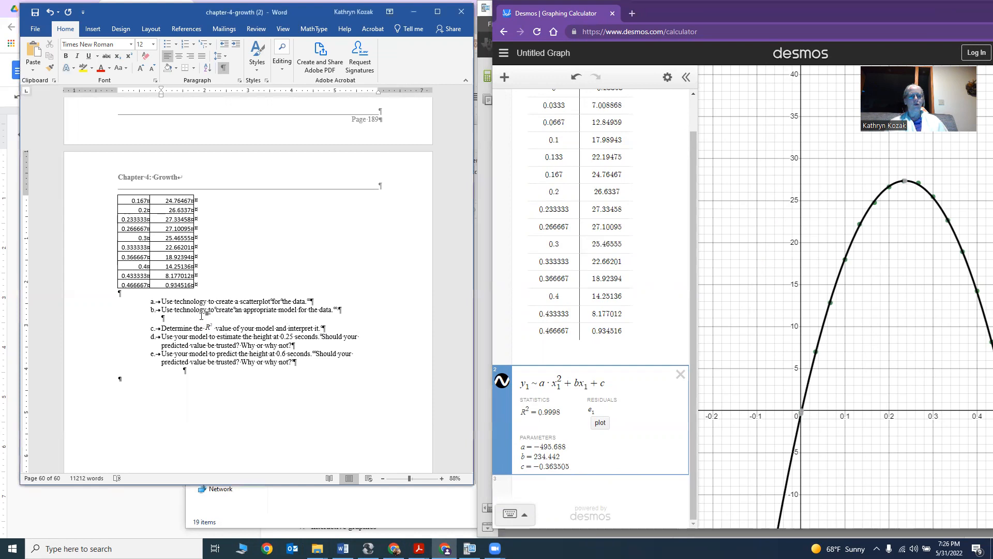
text(y=)
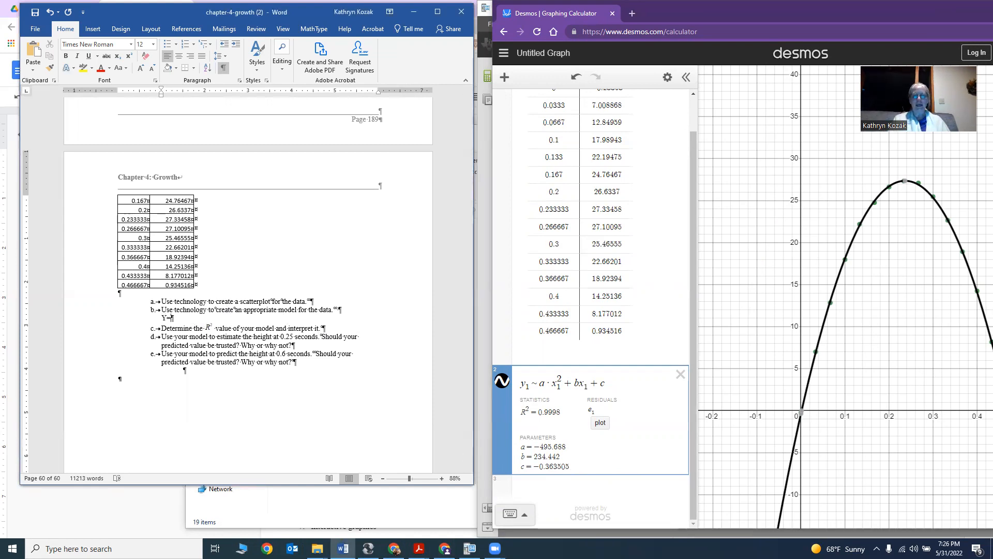
text(-495.7)
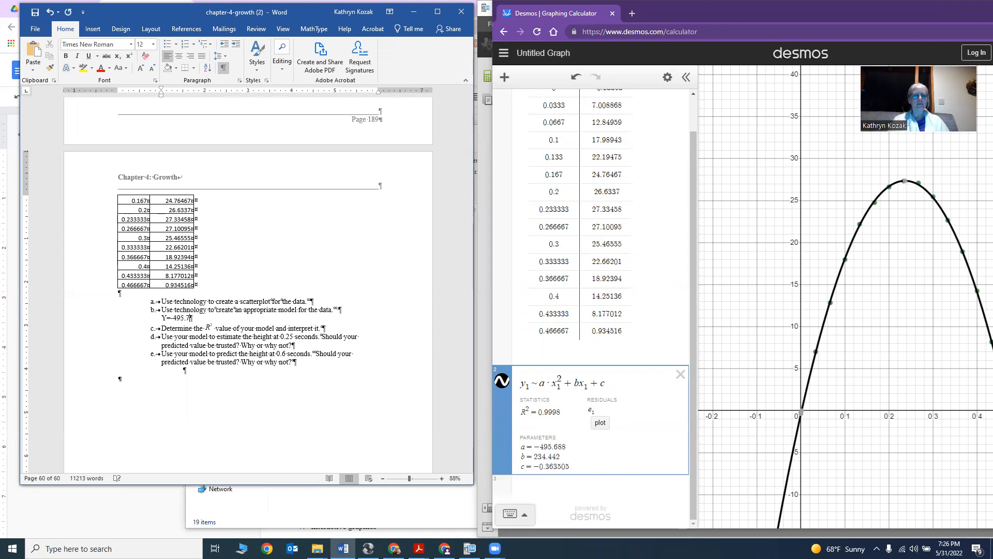
text(x^2)
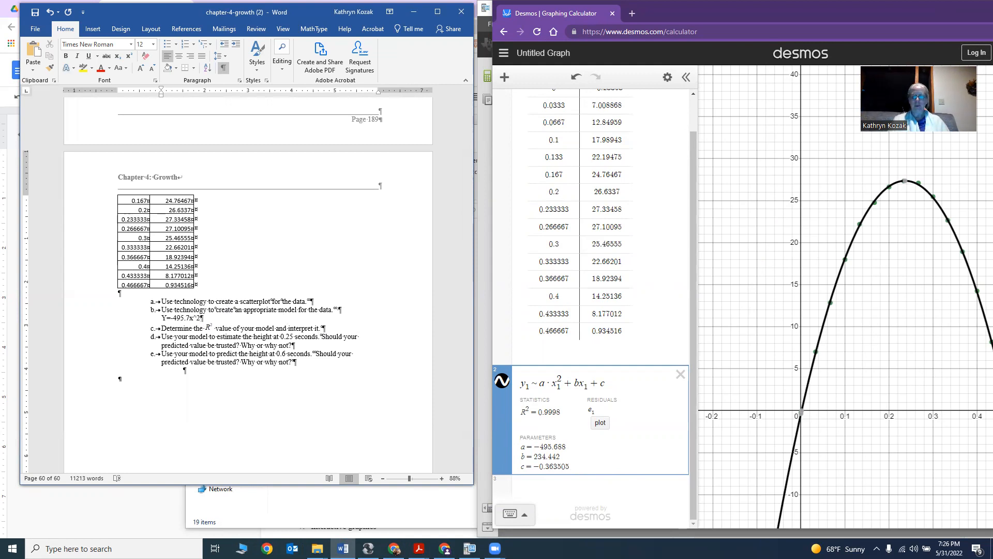
text(+234.4x)
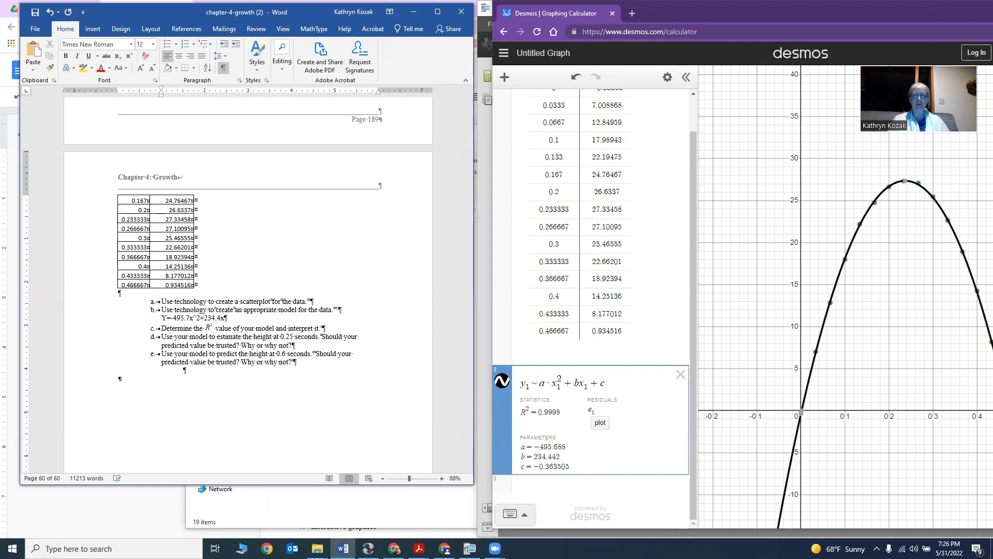
text(-.36)
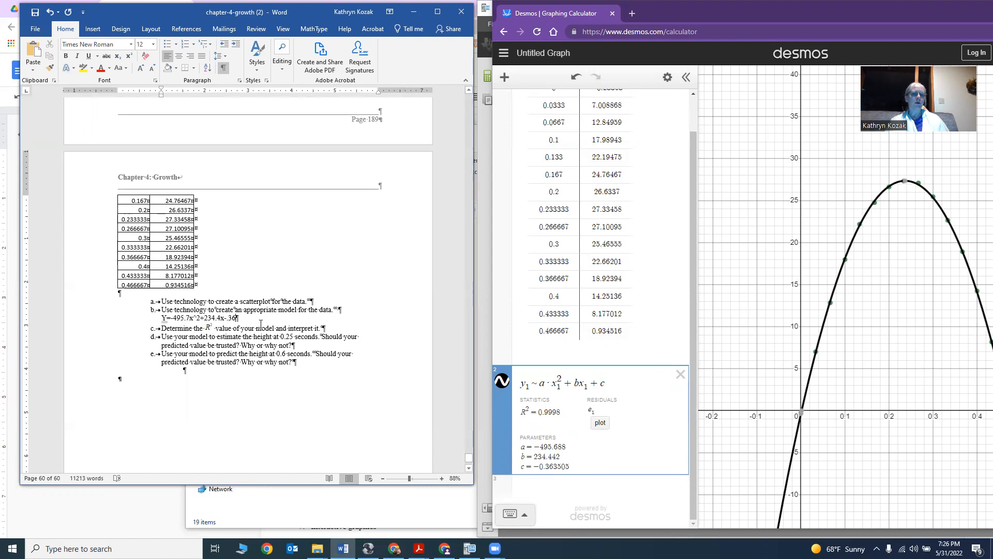
- Add an unlettered blank answer line below part c of exercise 61
click(329, 328)
key(Return)
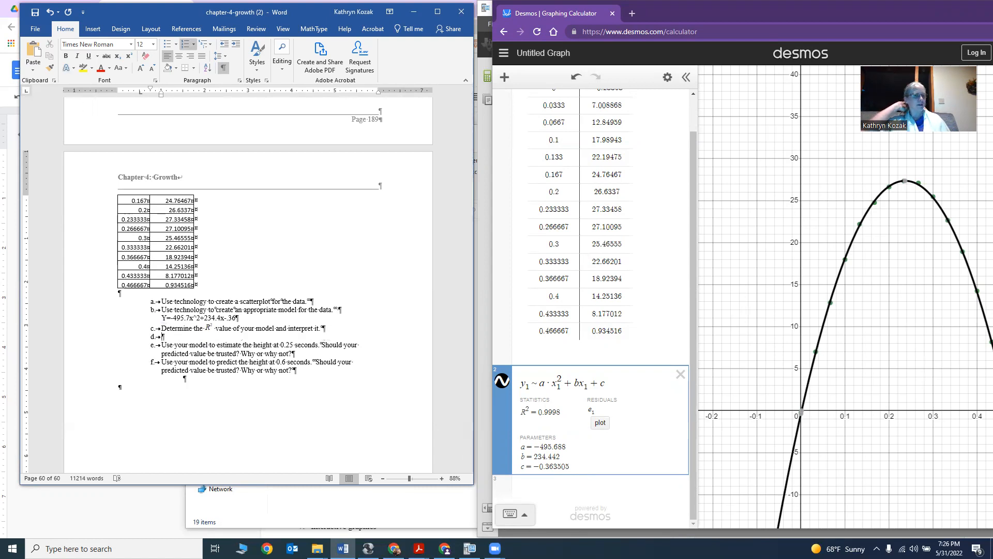
key(BackSpace)
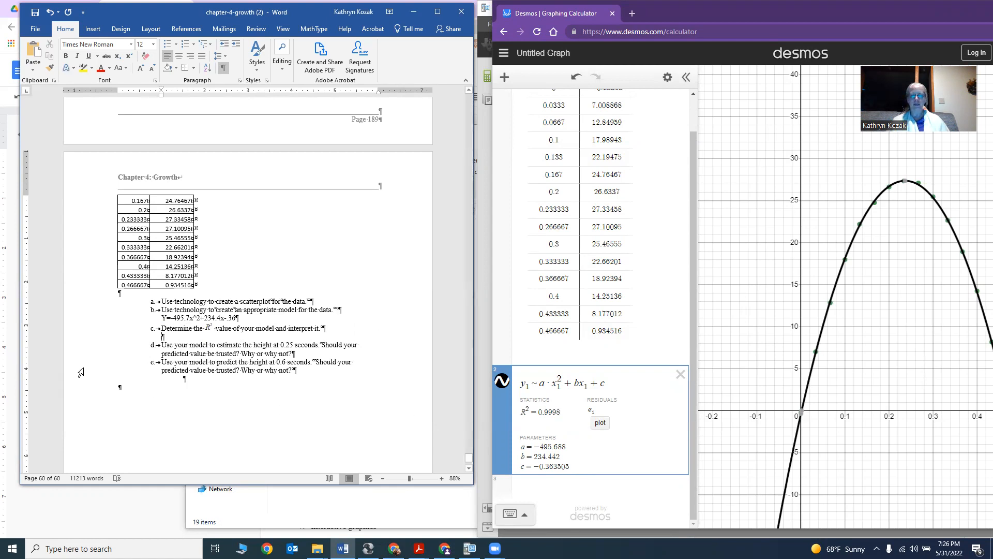
- Write "0.9998 99.98% of the variability in the height of the ball is explained by the model." on the answer line below part c
text(0.999)
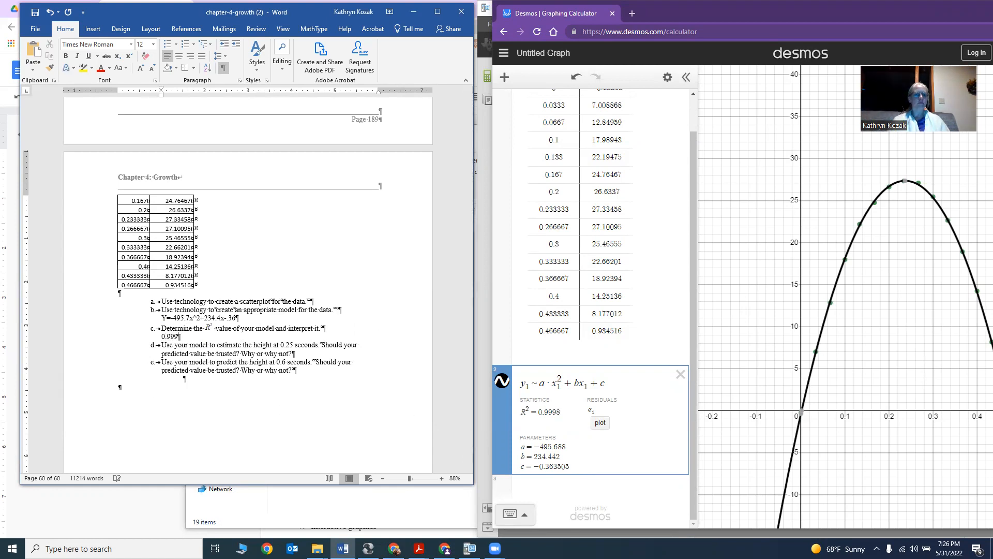
text(8 99.98% of the vara)
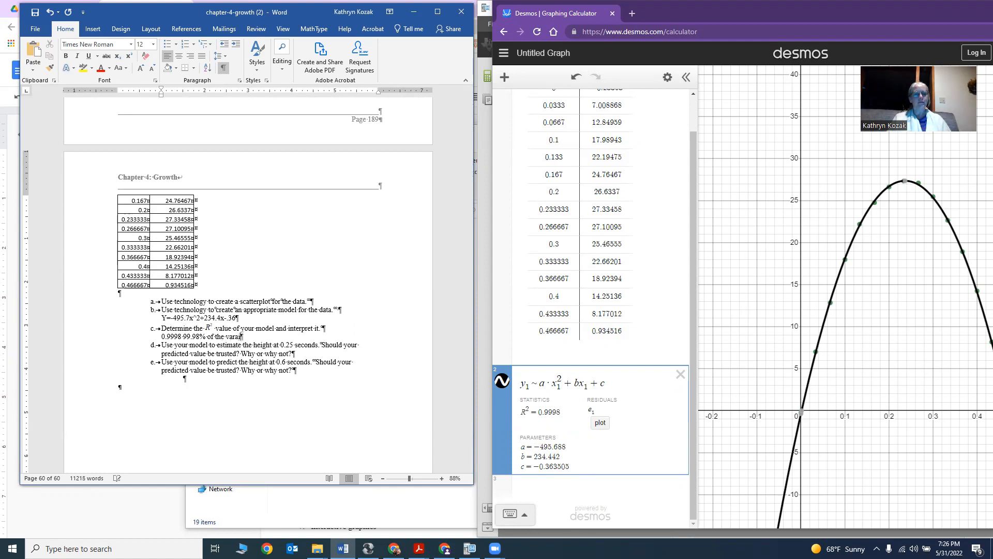
key(BackSpace)
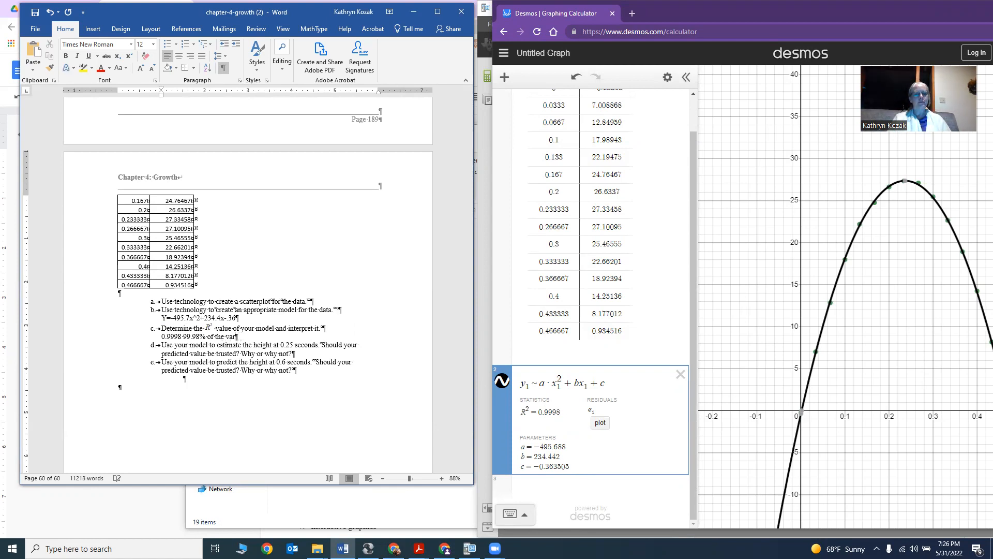
text(iability in th)
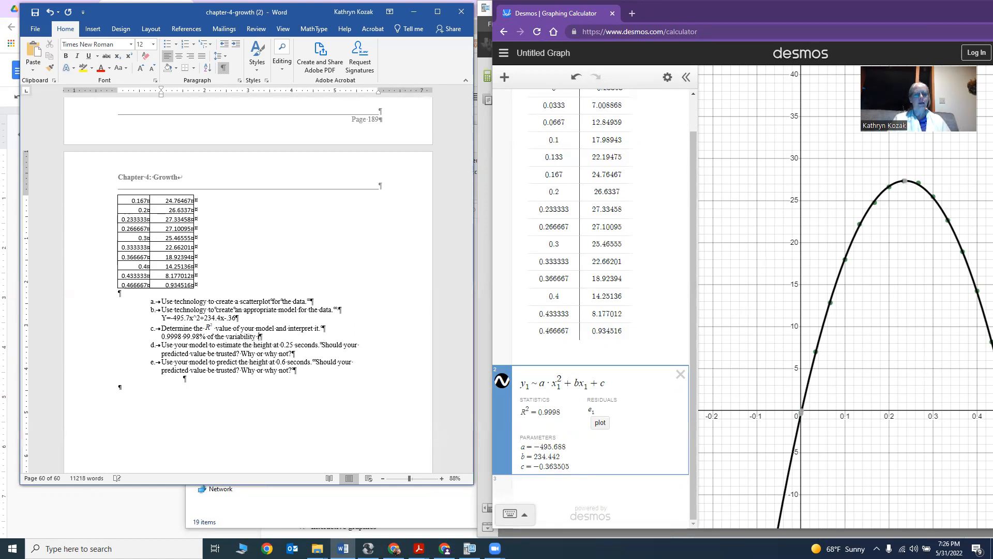
text(e heighte of)
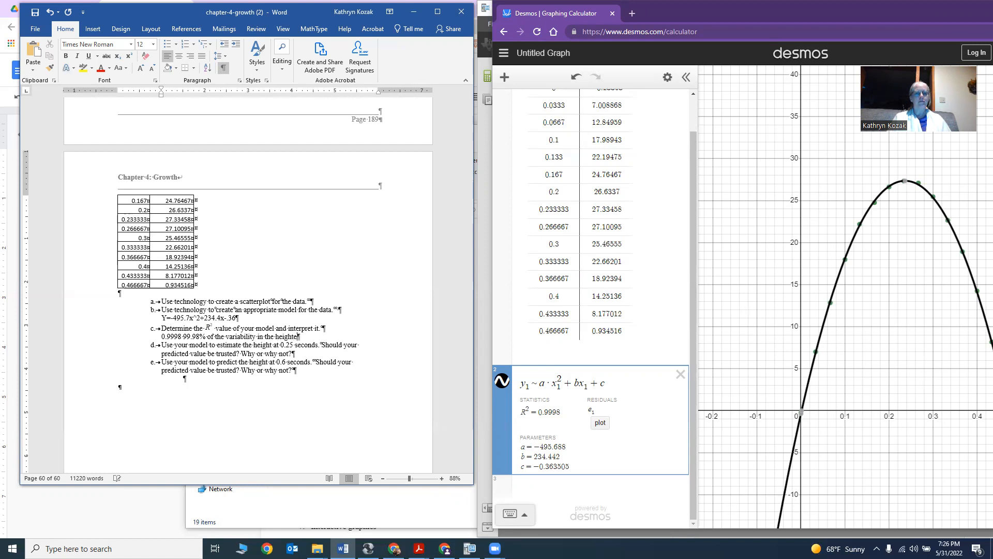
key(BackSpace)
key(BackSpace)
key(BackSpace)
key(BackSpace)
text(of the bat)
key(BackSpace)
text(ll is exp)
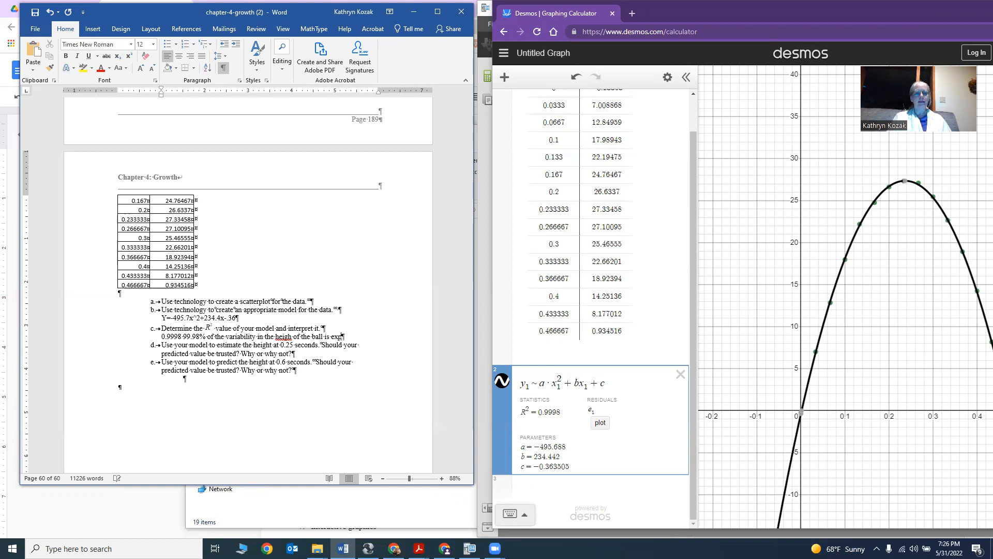
text(lained by the model.)
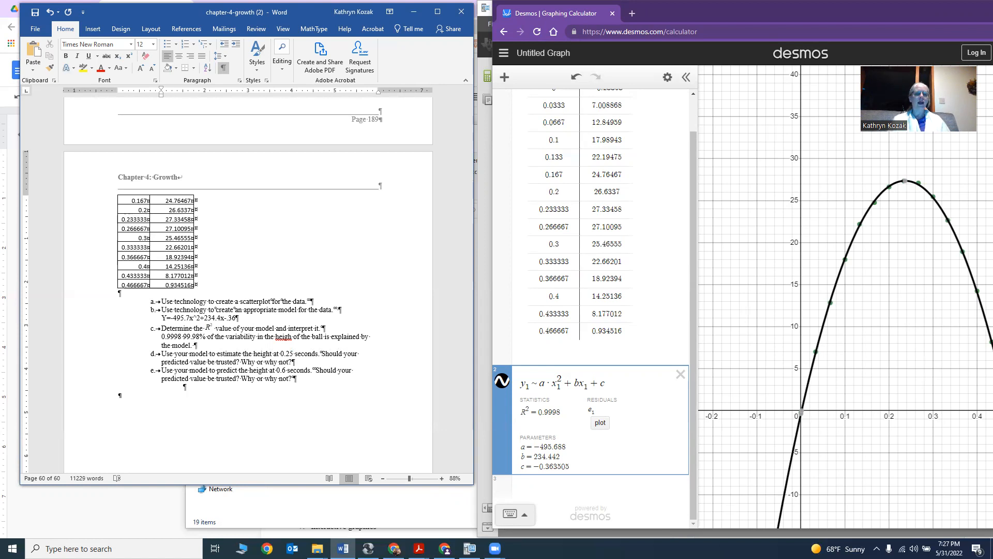
click(292, 336)
text(t)
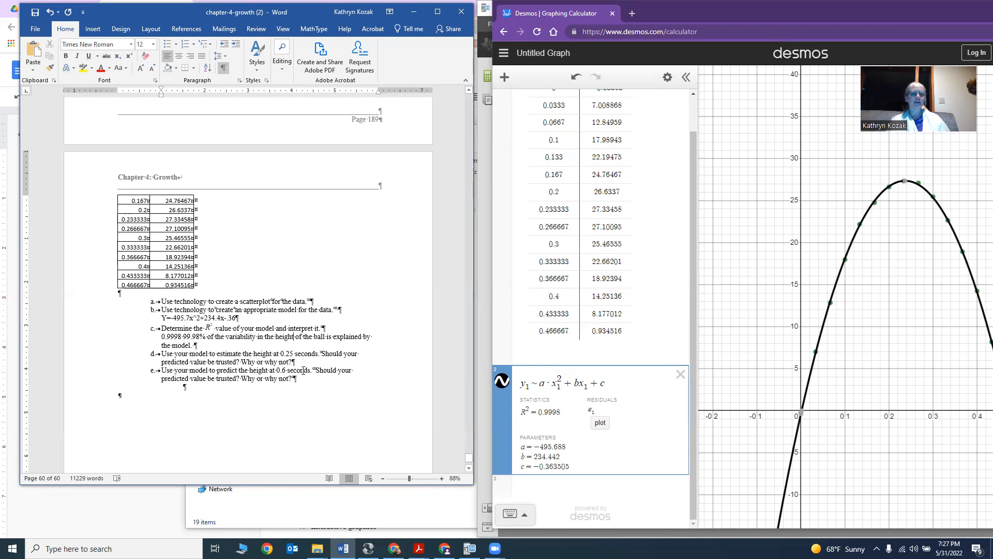
- Copy the model expression -495.7x^2+234.4x-.36 from part b's answer into a new Desmos expression line
click(297, 358)
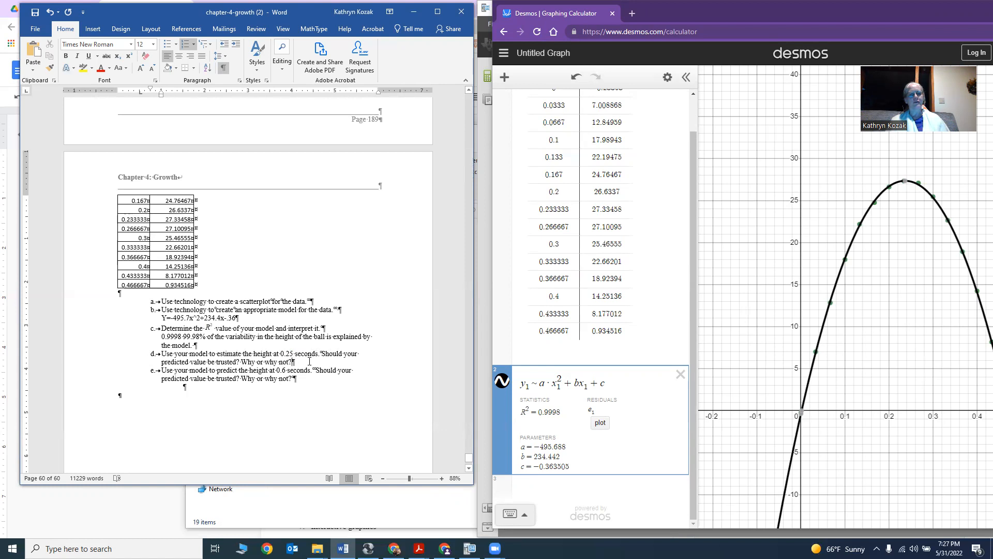
drag(237, 318, 171, 319)
key(ctrl+c)
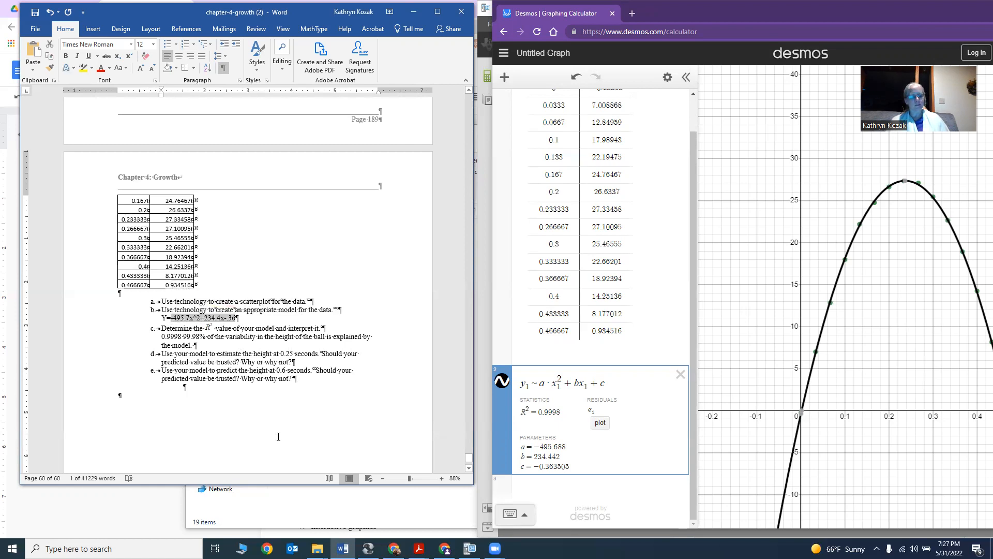
click(569, 486)
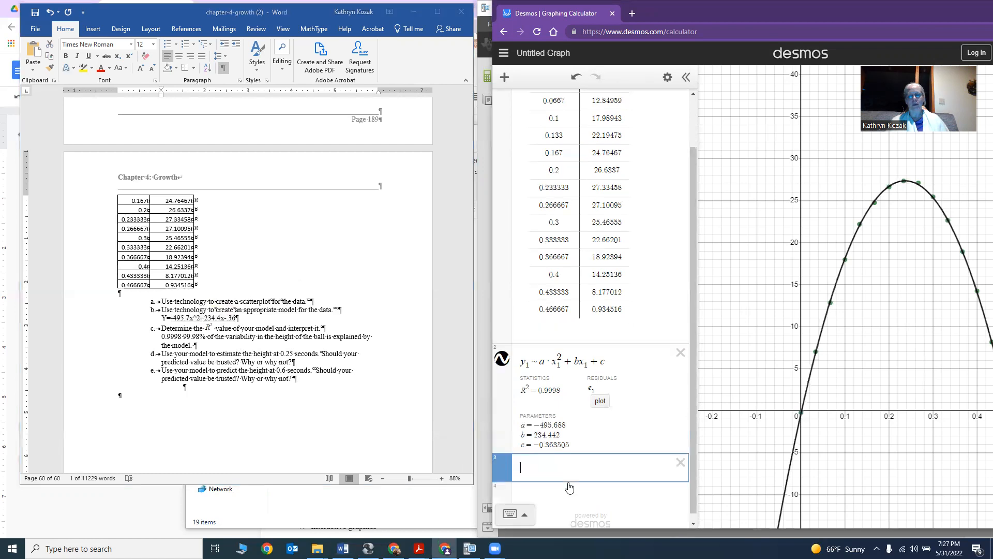
key(ctrl+v)
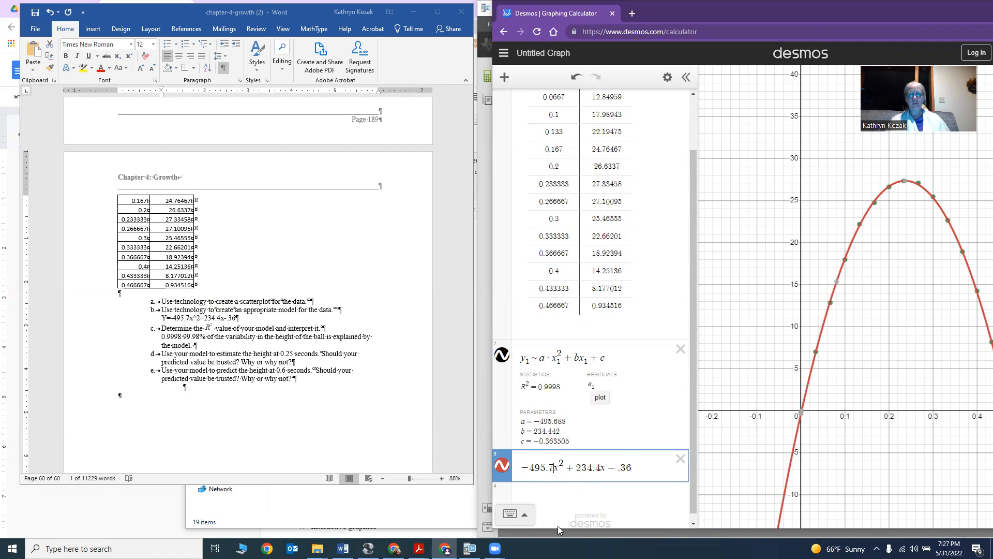
- Substitute .25 for both x terms in the pasted expression, giving -495.7(.25)^2 + 234.4 · .25 - .36
key(BackSpace)
text(()
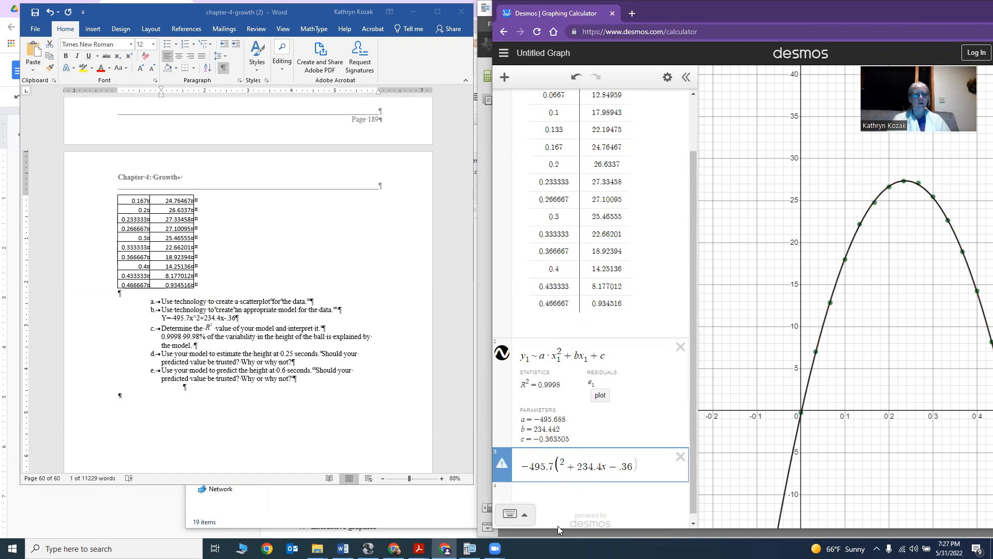
text(.25)
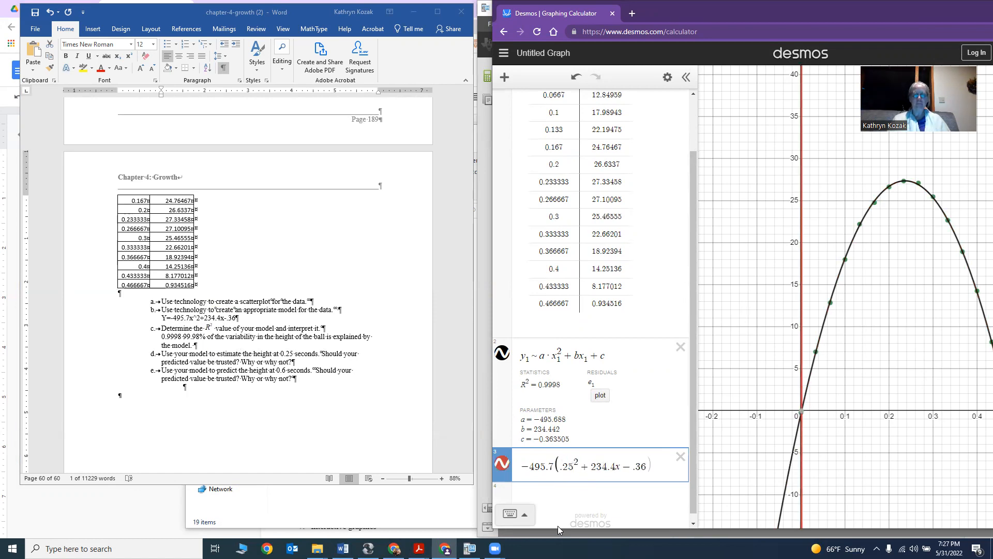
text())
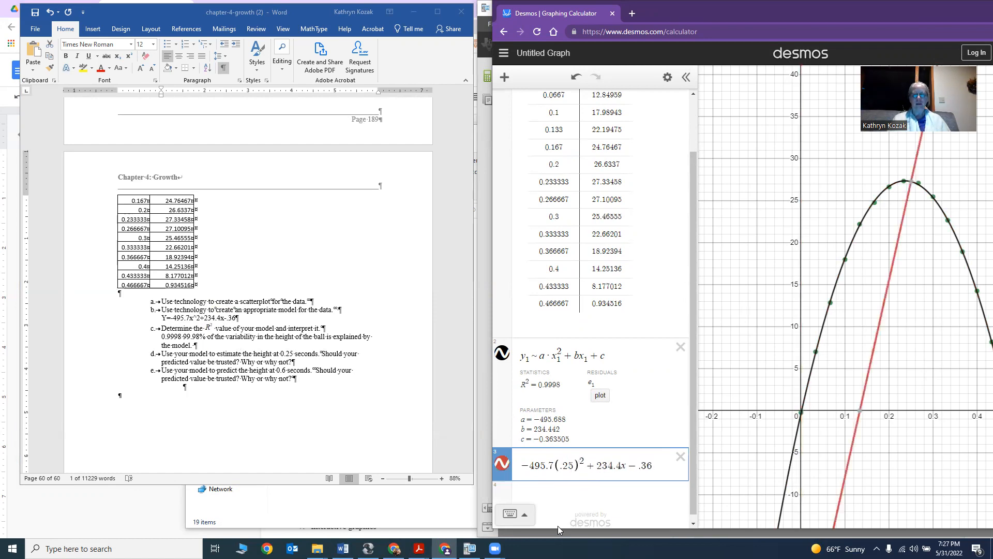
key(Right)
key(Right)
key(Right)
key(Right)
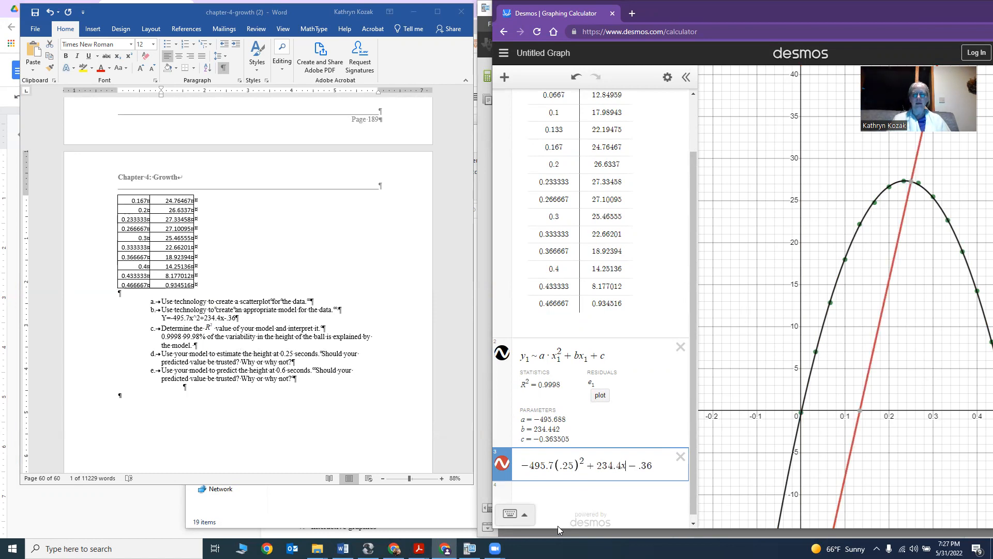
key(BackSpace)
text(*)
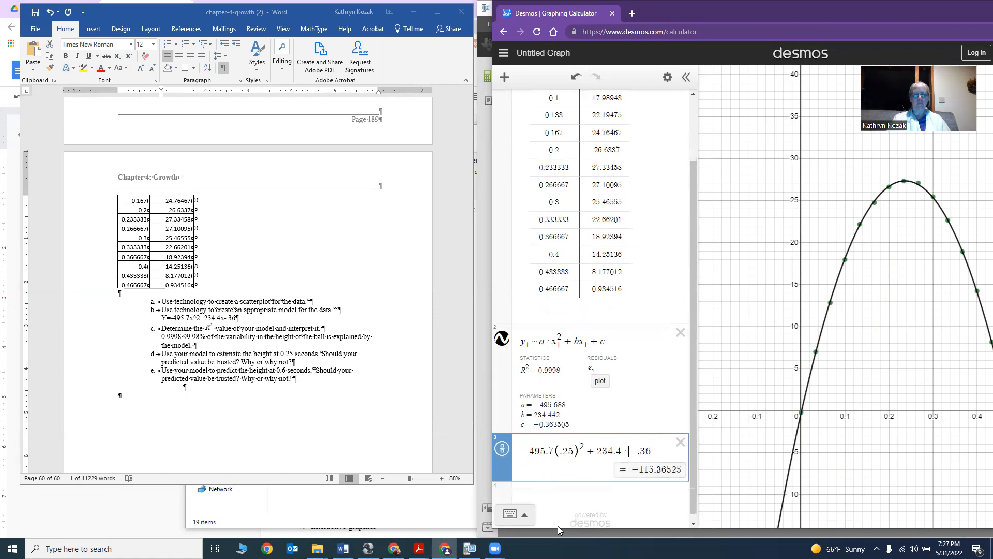
text(.25)
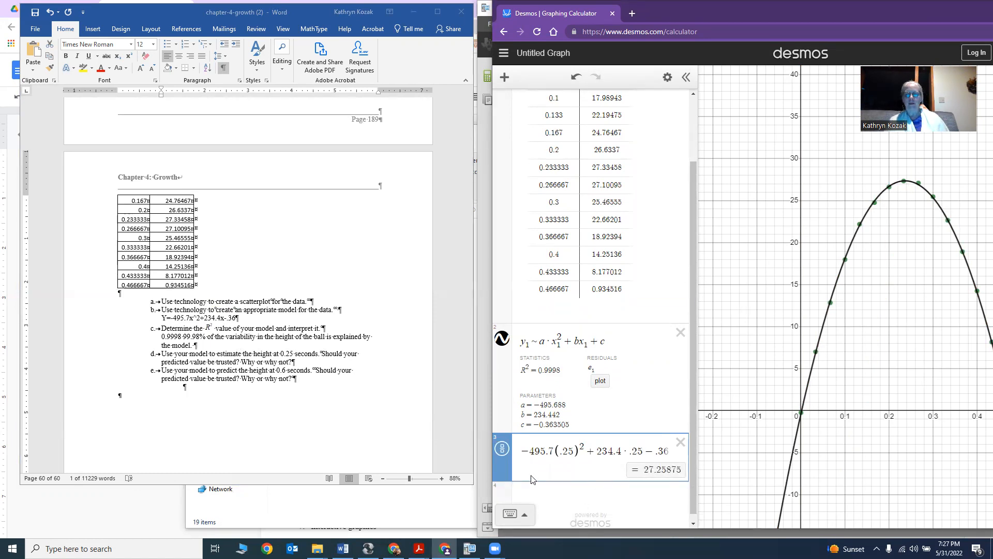
- Switch to the Word document and write the estimate 27.3 cm at the end of part d, checking the height unit in the data table
click(307, 368)
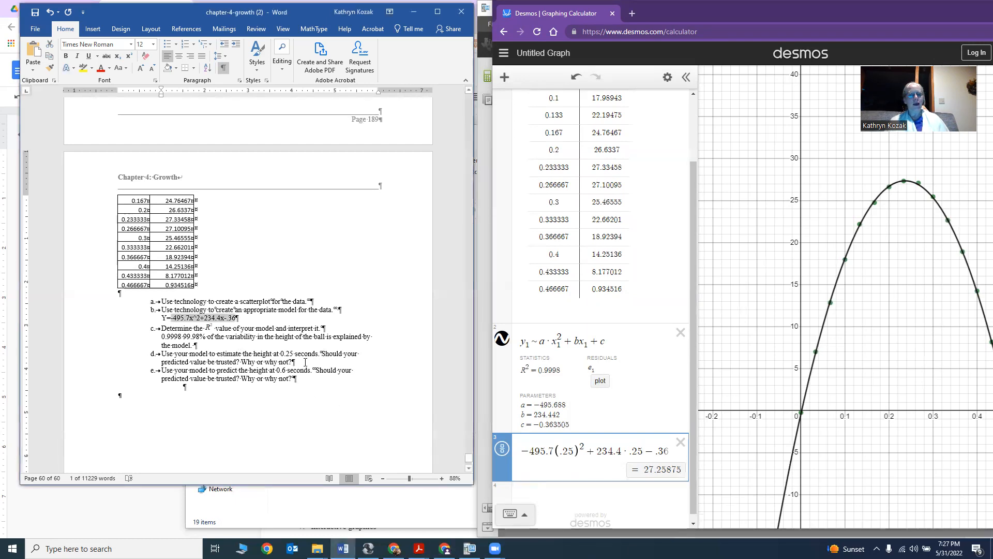
text(27.3 cm)
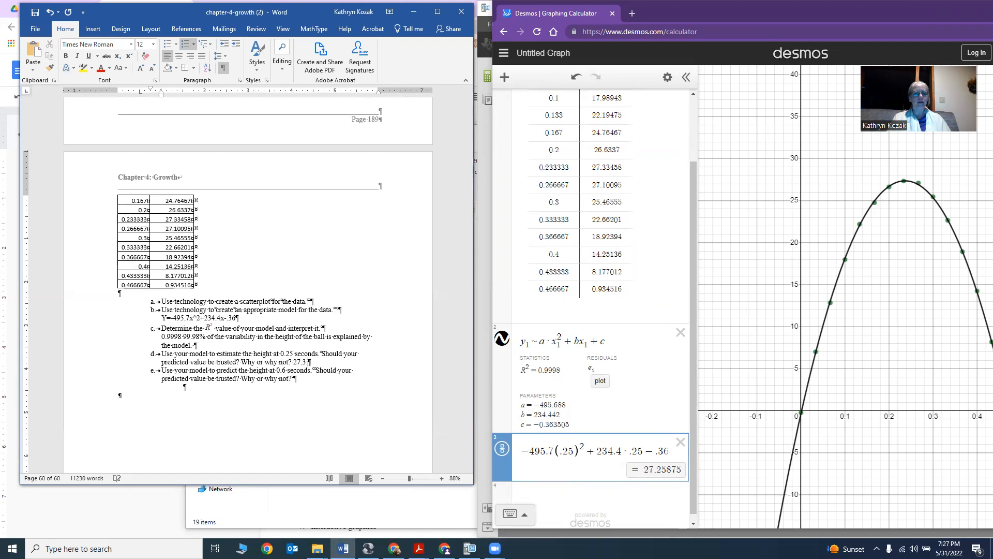
scroll(174, 159, up, 4)
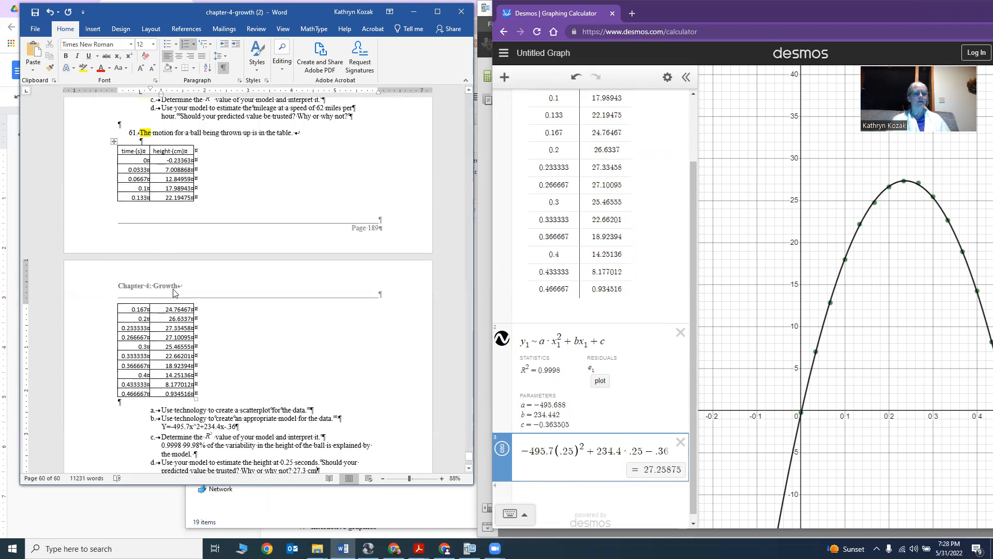
- Review exercise 61's time and height table to judge whether the predictions for 0.25 and 0.6 seconds can be trusted
scroll(176, 294, down, 1)
scroll(161, 365, down, 1)
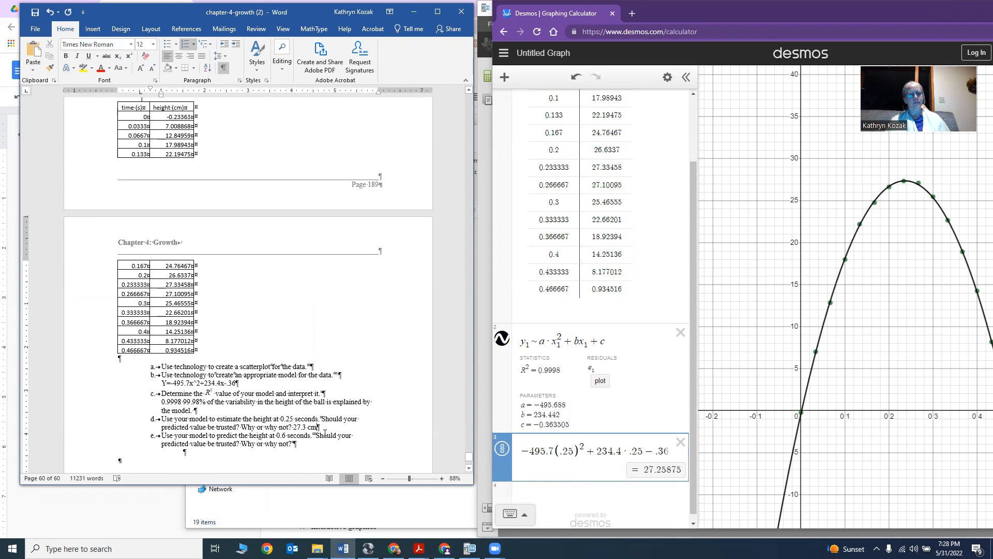
scroll(245, 397, up, 3)
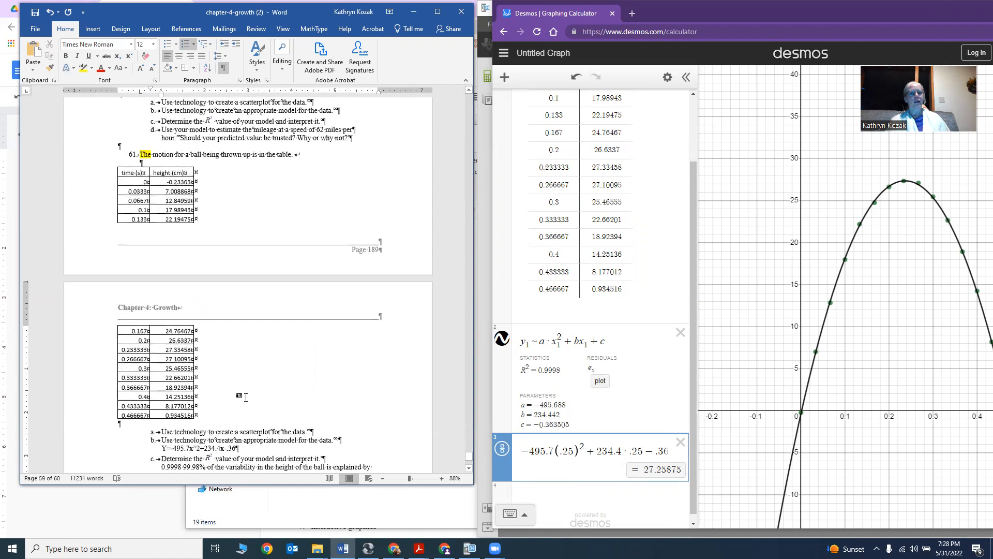
scroll(245, 397, down, 2)
scroll(250, 323, down, 1)
scroll(251, 323, up, 1)
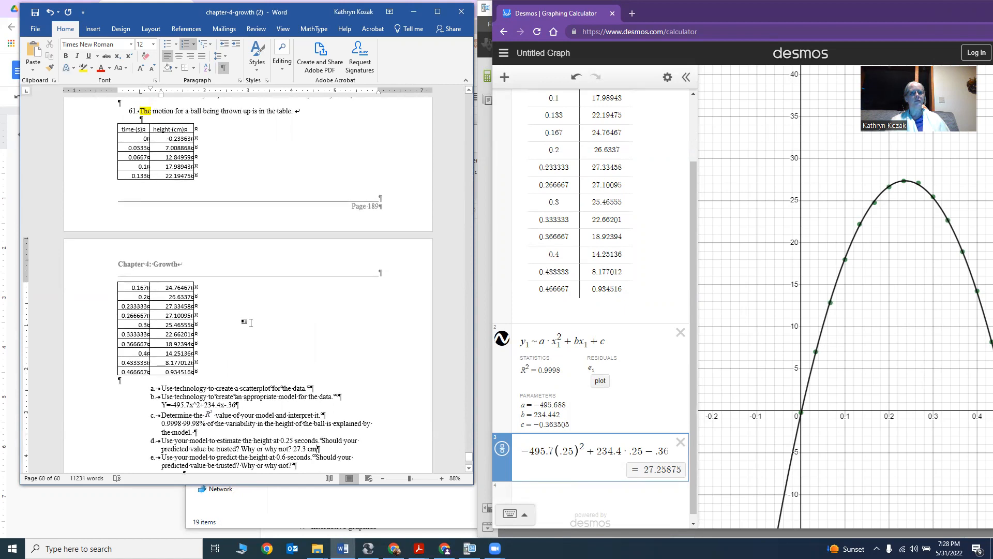
scroll(251, 341, down, 2)
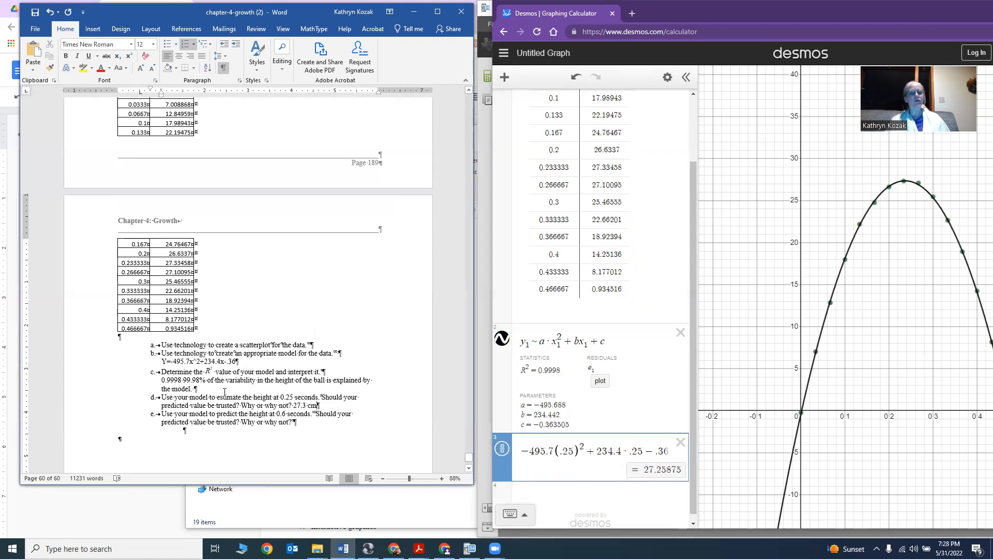
scroll(224, 391, up, 2)
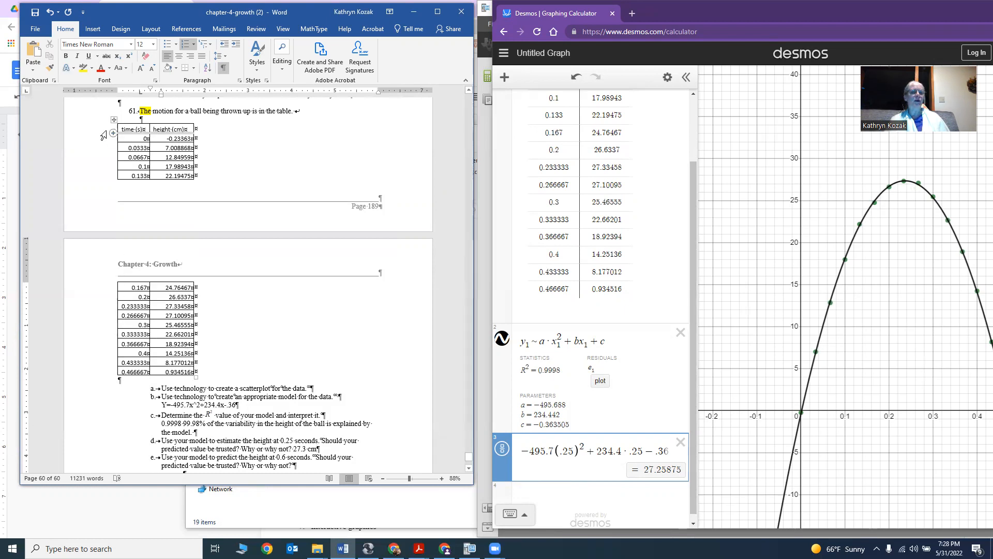
scroll(313, 463, down, 1)
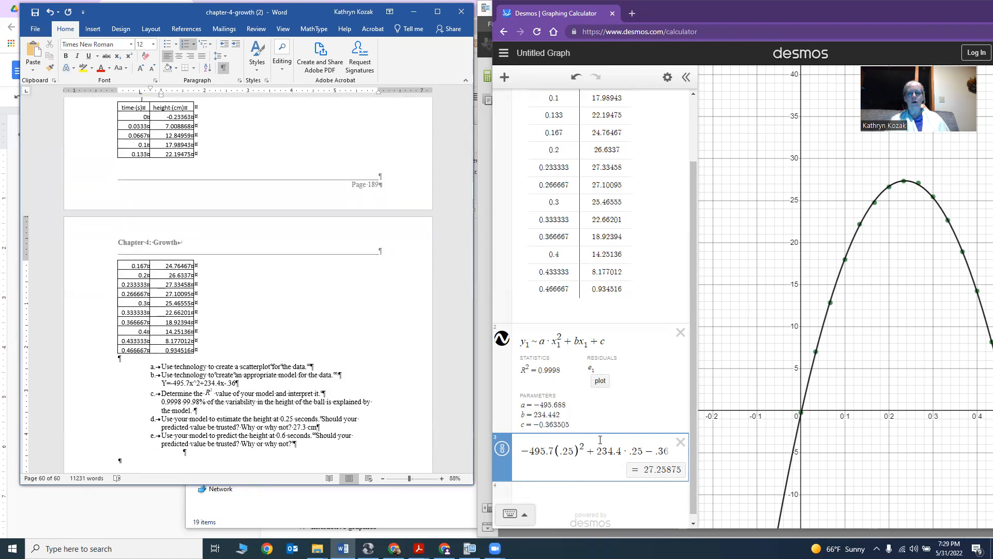
- Switch to Desmos and replace both .25 values in the evaluated model expression with .6
click(572, 451)
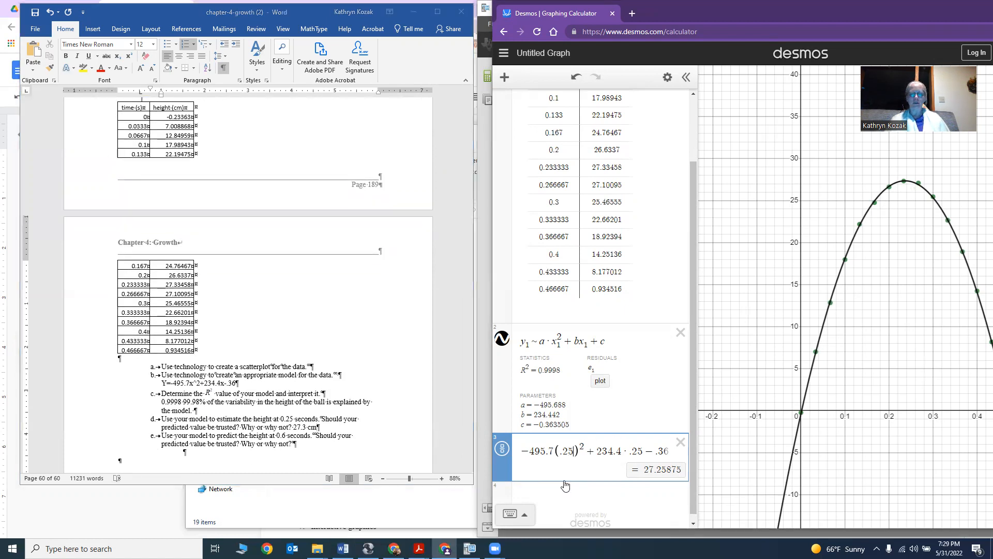
key(BackSpace)
key(BackSpace)
text(.6)
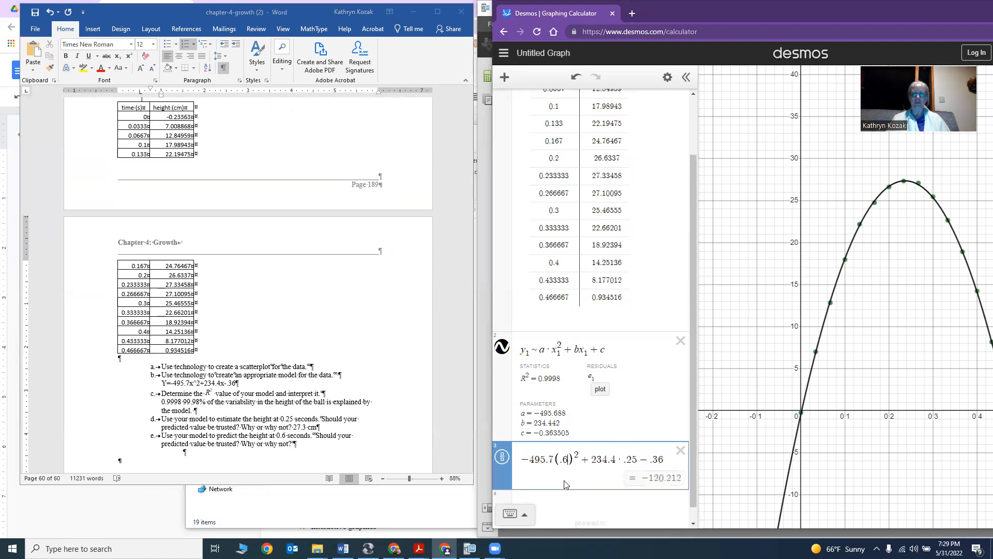
click(640, 457)
key(BackSpace)
key(BackSpace)
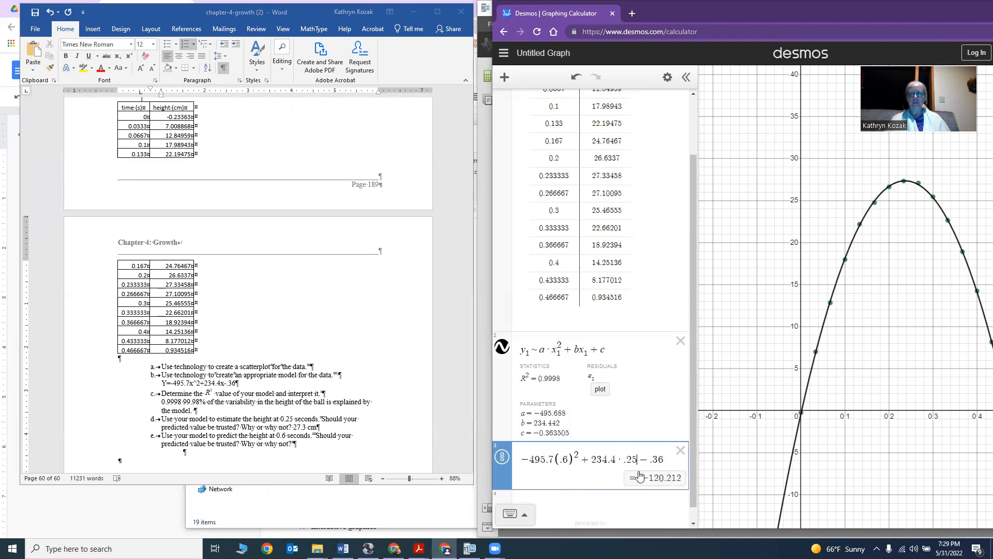
text(6)
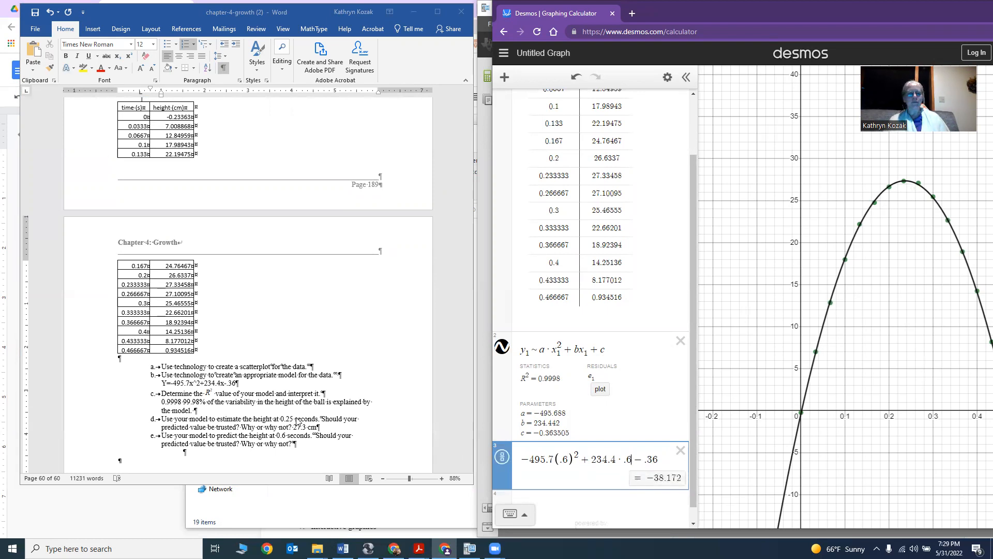
- Write the predicted height -38.17 cm at the end of part e in the Word document
click(316, 445)
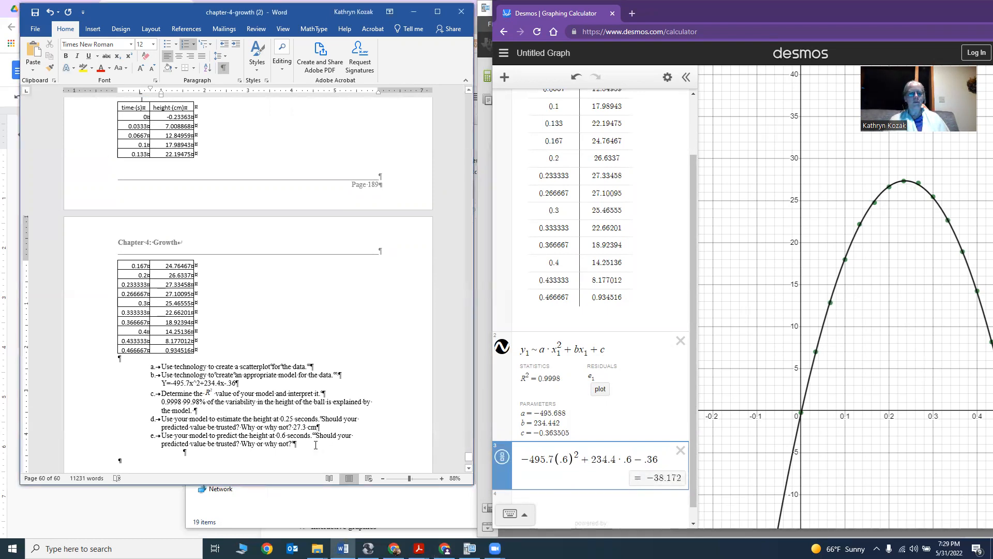
text(-38.)
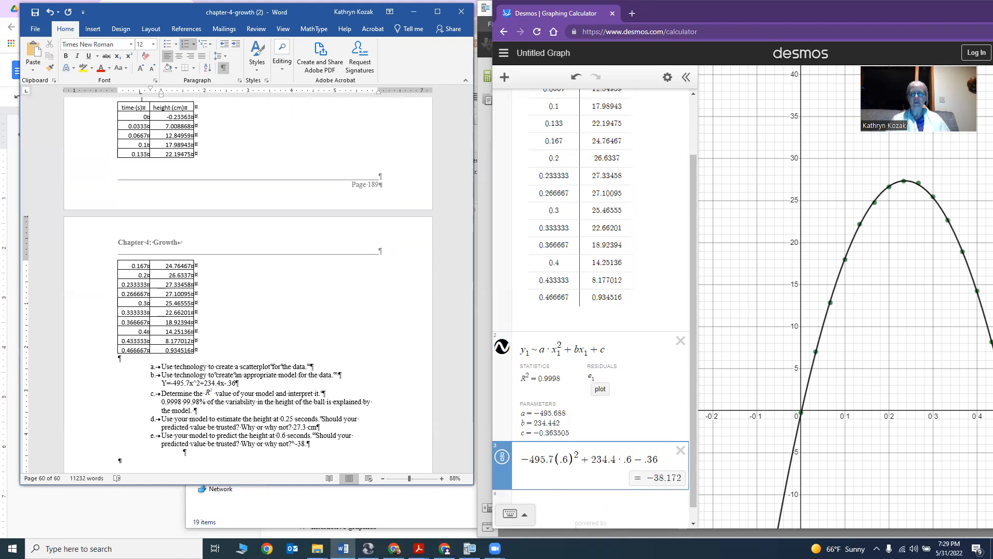
text(17 cm)
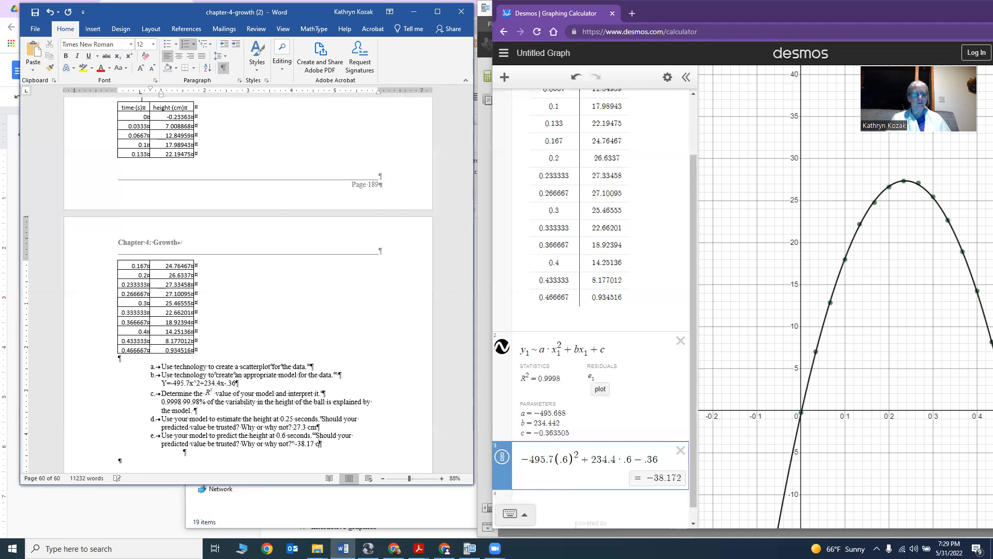